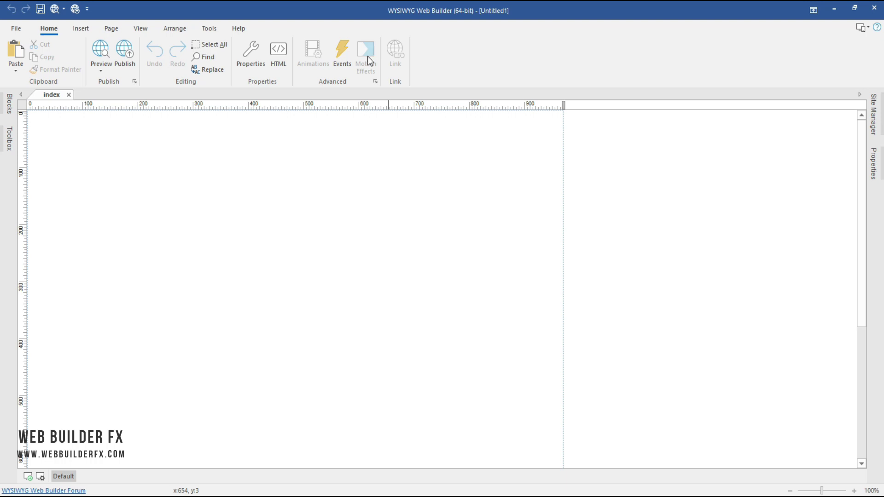
Insert a layout grid at the top of the blank page and reduce it to a single column.
{"action": "left_click", "coordinate": [6, 138]}
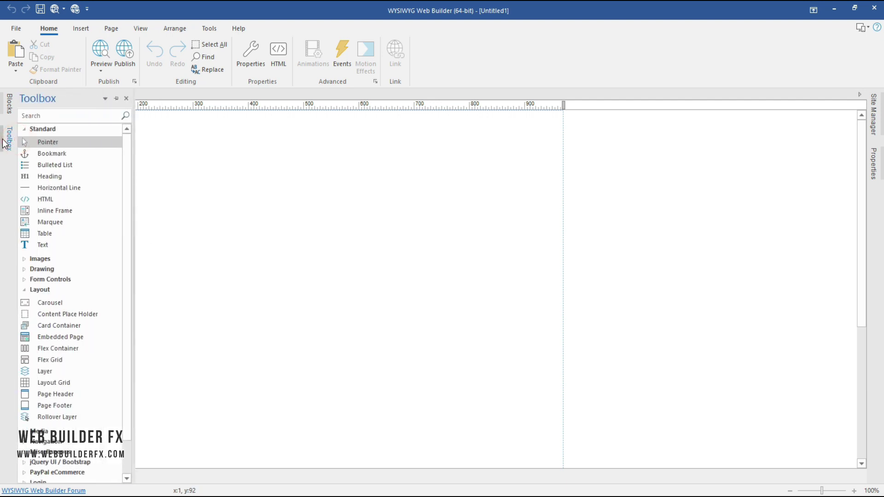
{"action": "left_click", "coordinate": [68, 386]}
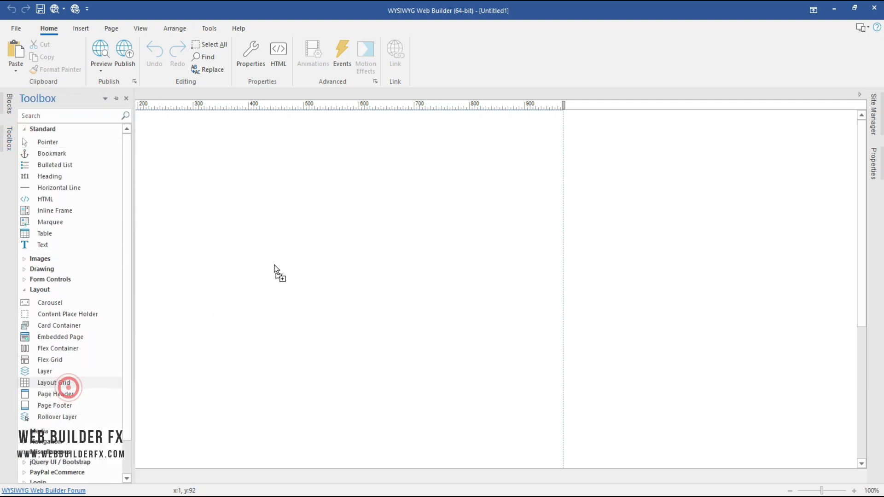
{"action": "left_click", "coordinate": [278, 260]}
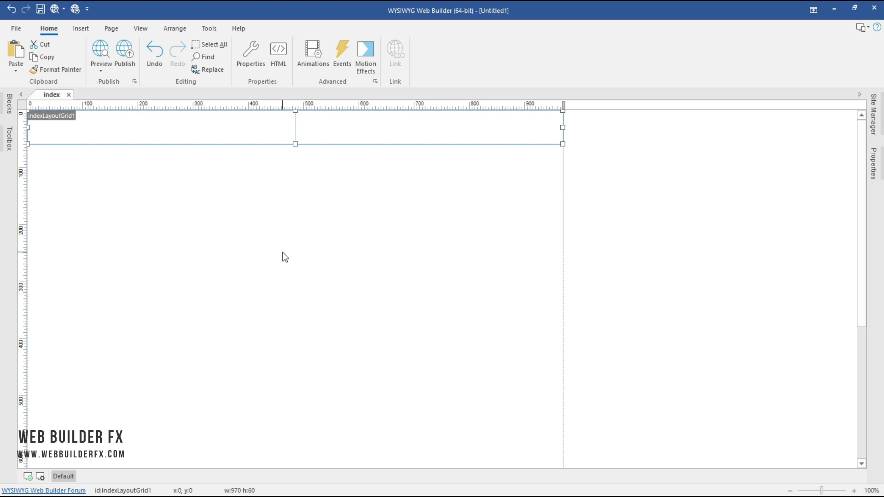
{"action": "double_click", "coordinate": [370, 124]}
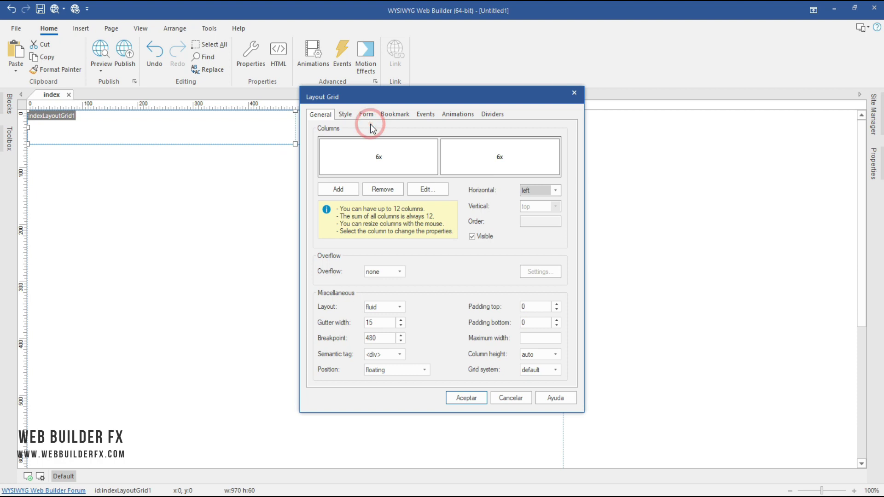
{"action": "left_click", "coordinate": [384, 189]}
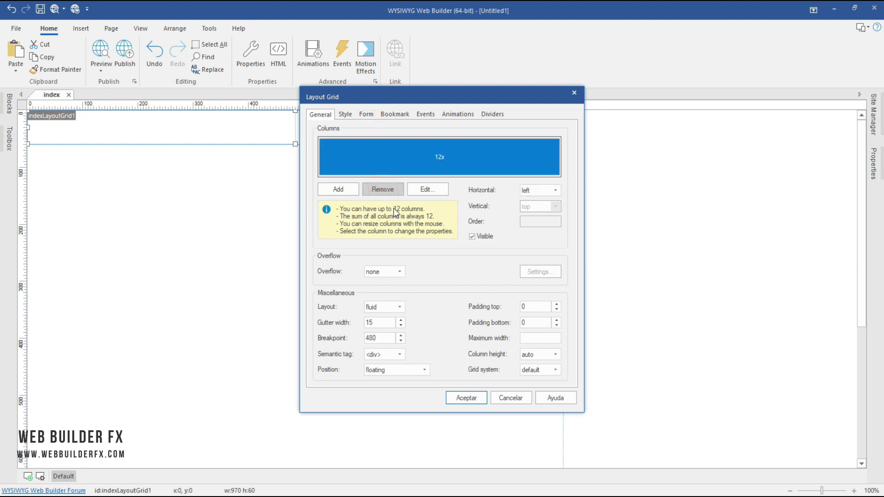
Set the layout grid's top padding and bottom padding to 370 each.
{"action": "left_click", "coordinate": [537, 307]}
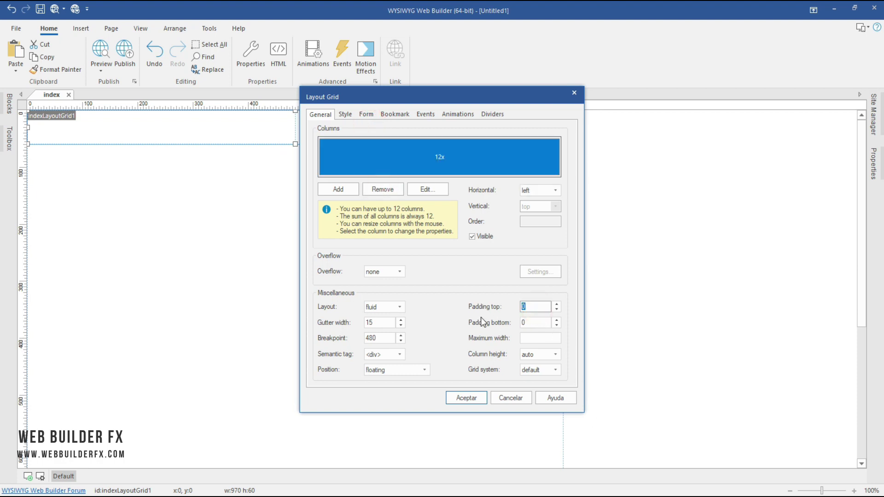
{"action": "type", "text": "370"}
{"action": "left_click", "coordinate": [537, 326]}
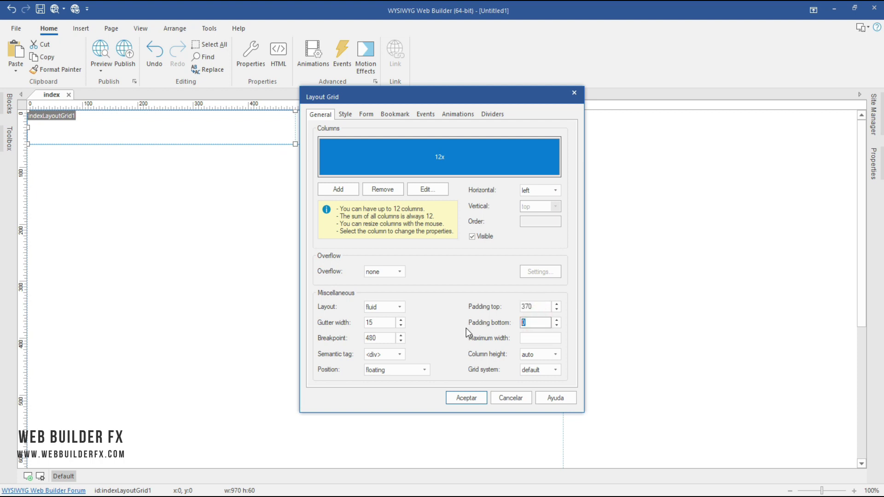
{"action": "type", "text": "370"}
{"action": "left_click", "coordinate": [464, 400]}
Give the layout grid a solid crimson red background.
{"action": "scroll", "coordinate": [467, 402], "scroll_direction": "down", "scroll_amount": 3}
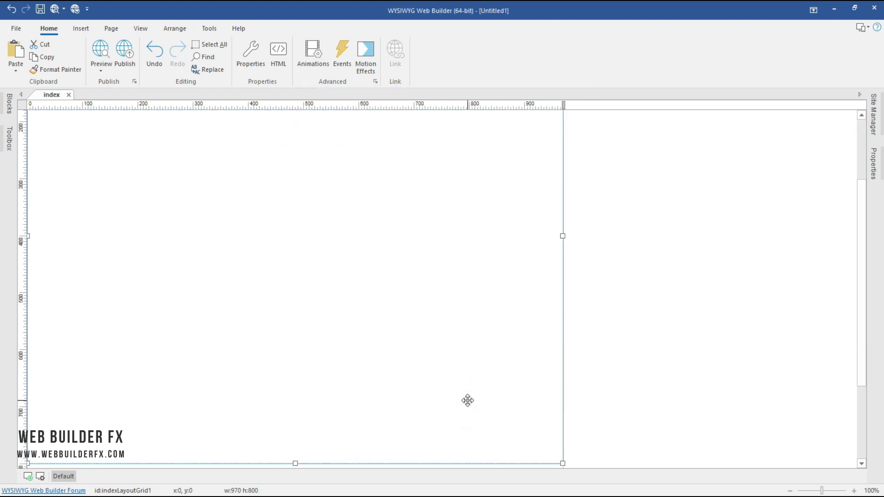
{"action": "double_click", "coordinate": [457, 172]}
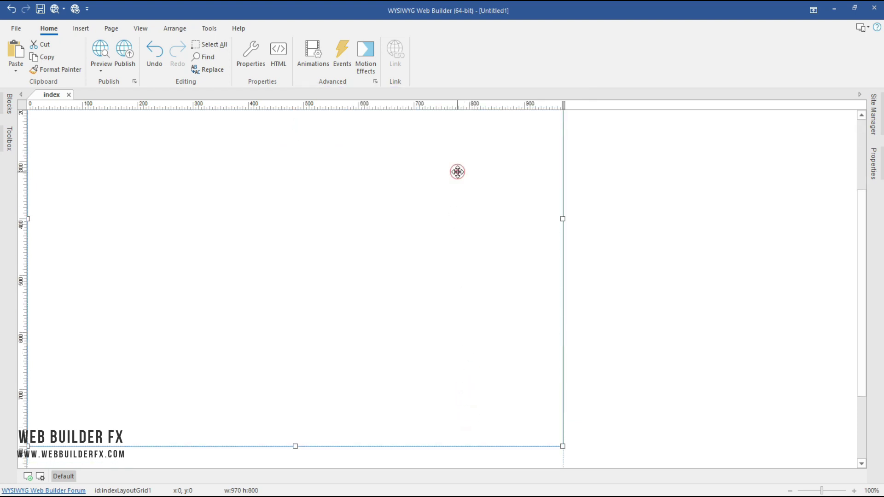
{"action": "left_click", "coordinate": [346, 114]}
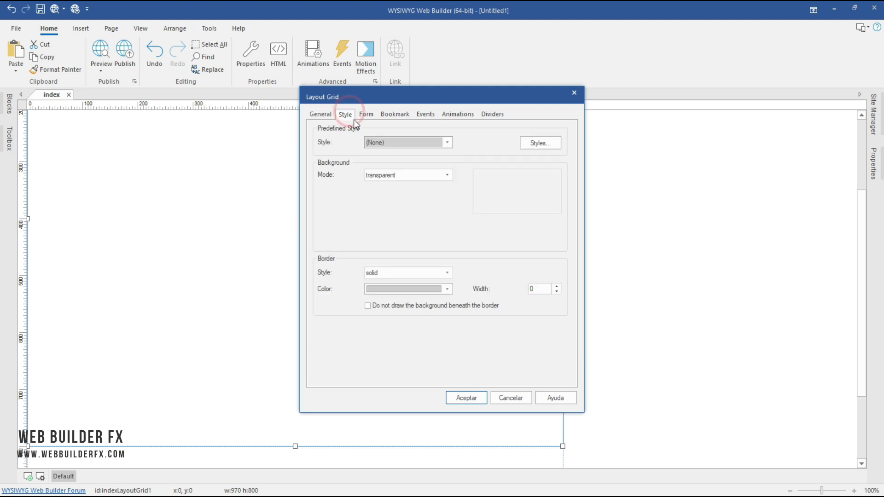
{"action": "left_click", "coordinate": [376, 175]}
{"action": "left_click", "coordinate": [384, 188]}
{"action": "left_click", "coordinate": [385, 191]}
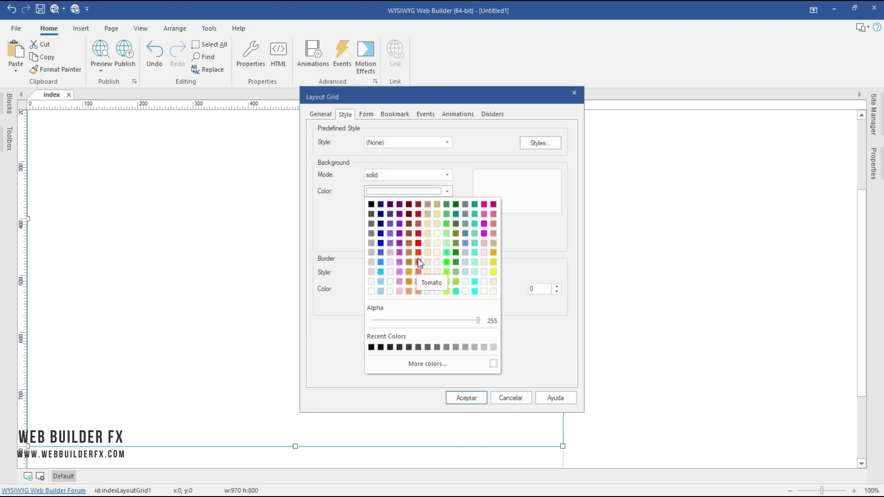
{"action": "left_click", "coordinate": [417, 232]}
{"action": "left_click", "coordinate": [455, 395]}
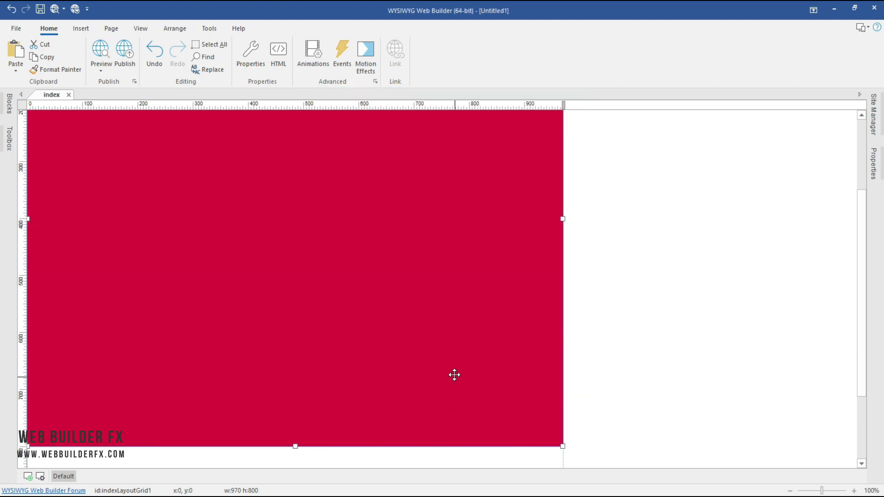
Draw a text box about 267 px wide in the empty area beside the red grid and enter "TEXTO 1".
{"action": "scroll", "coordinate": [454, 375], "scroll_direction": "down", "scroll_amount": 2}
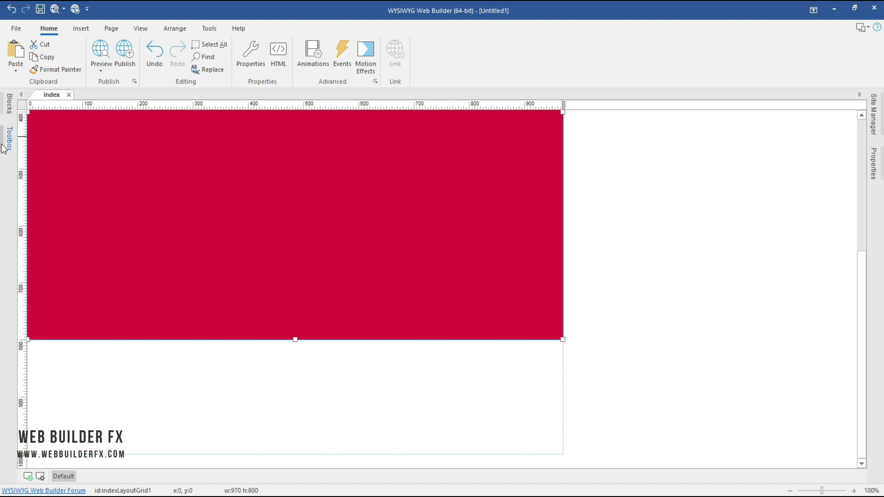
{"action": "left_click", "coordinate": [86, 28]}
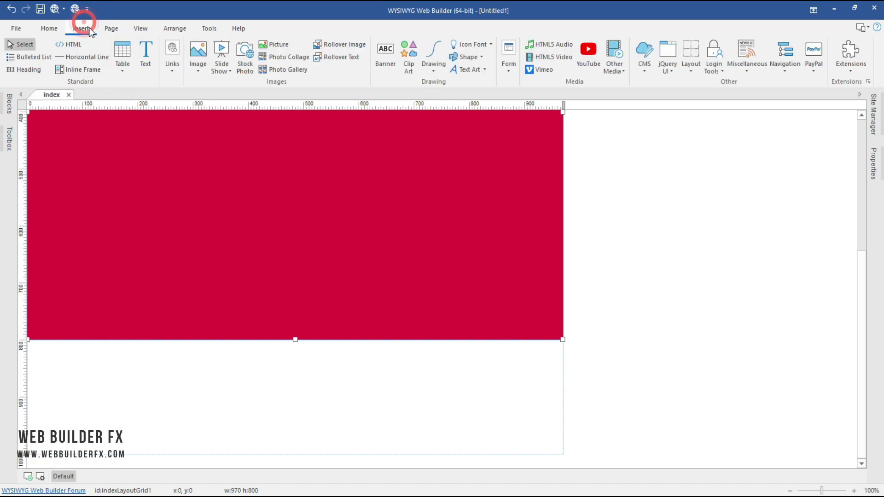
{"action": "left_click", "coordinate": [145, 56]}
{"action": "left_click_drag", "start_coordinate": [594, 175], "coordinate": [742, 232]}
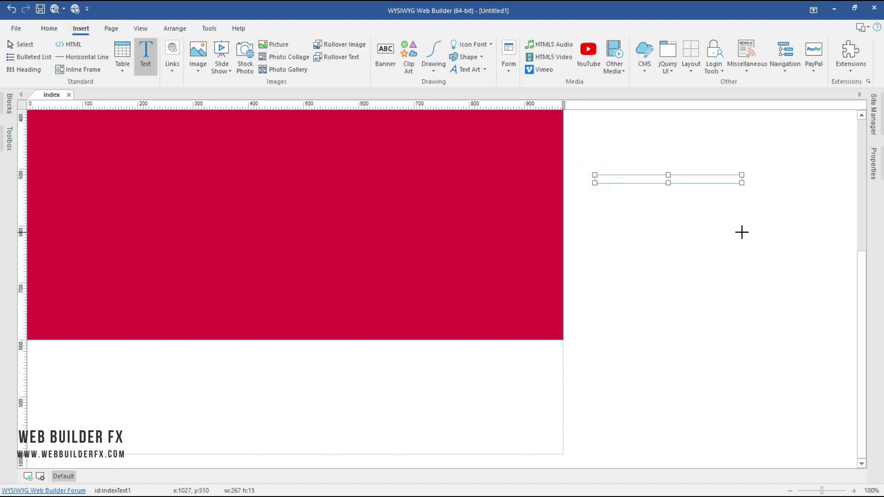
{"action": "double_click", "coordinate": [702, 180]}
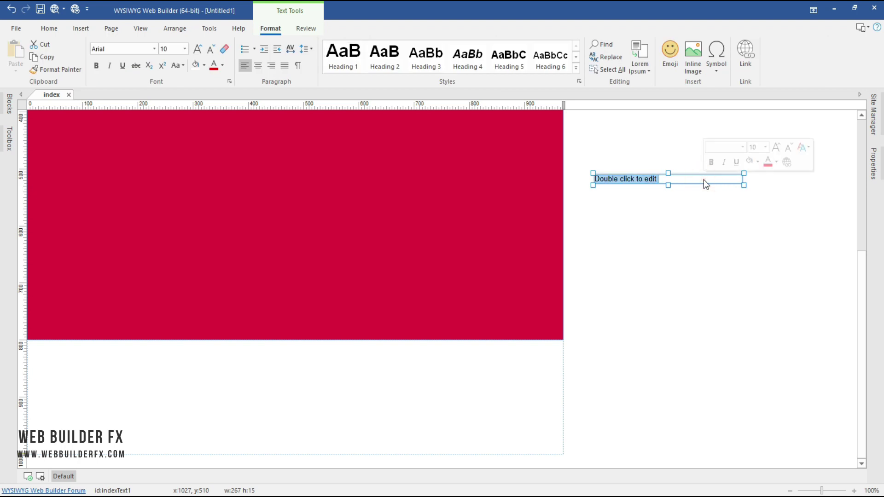
{"action": "type", "text": "TEX"}
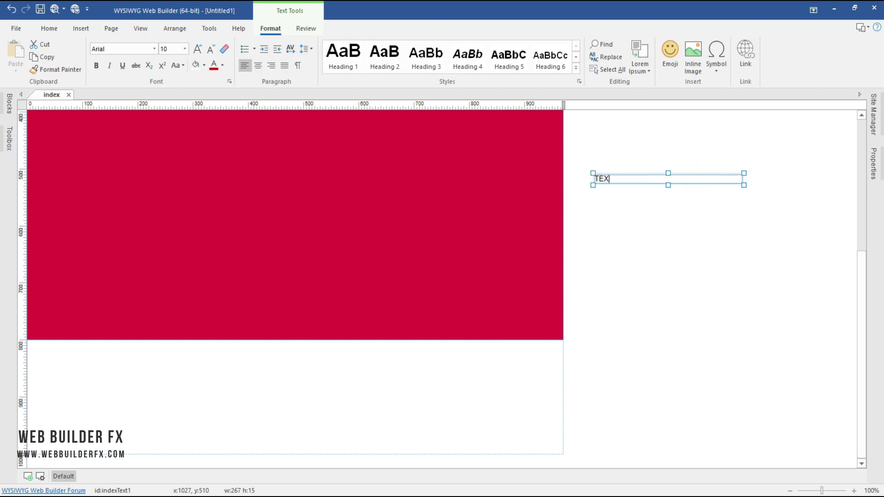
{"action": "type", "text": "TO 1"}
Format the "TEXTO 1" text with font size 48 and white colour.
{"action": "left_click_drag", "start_coordinate": [633, 179], "coordinate": [576, 183]}
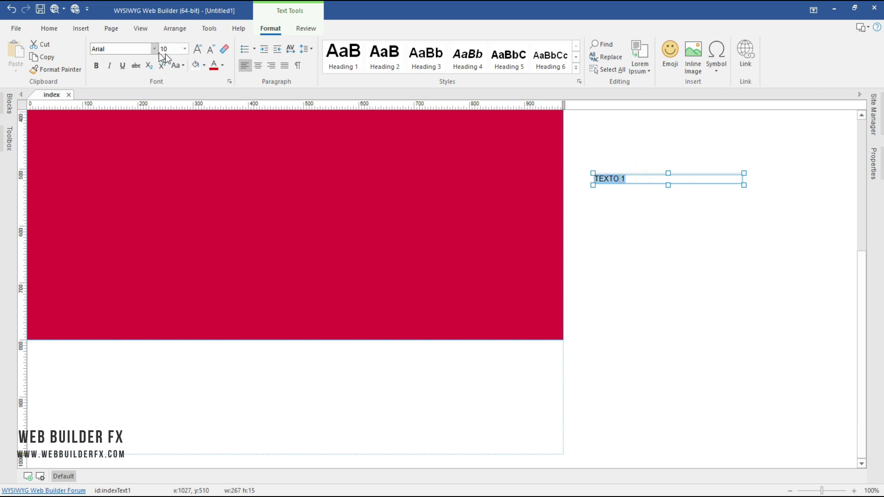
{"action": "left_click", "coordinate": [184, 49]}
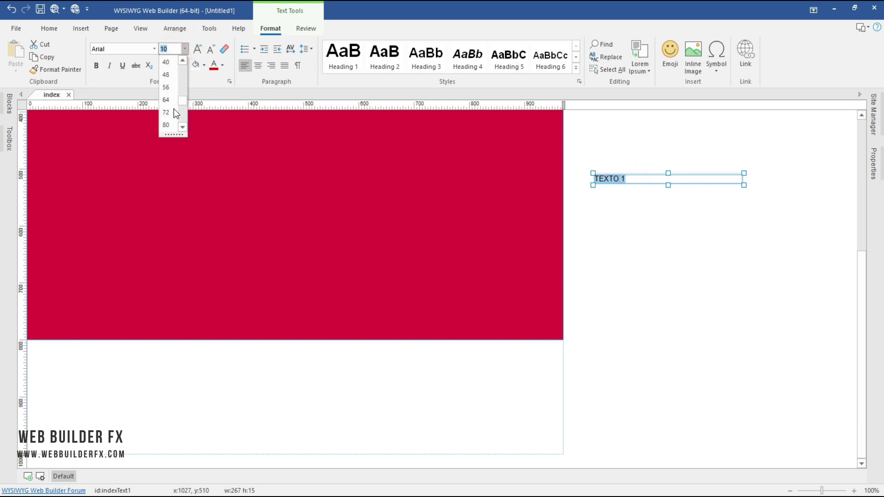
{"action": "left_click", "coordinate": [173, 72]}
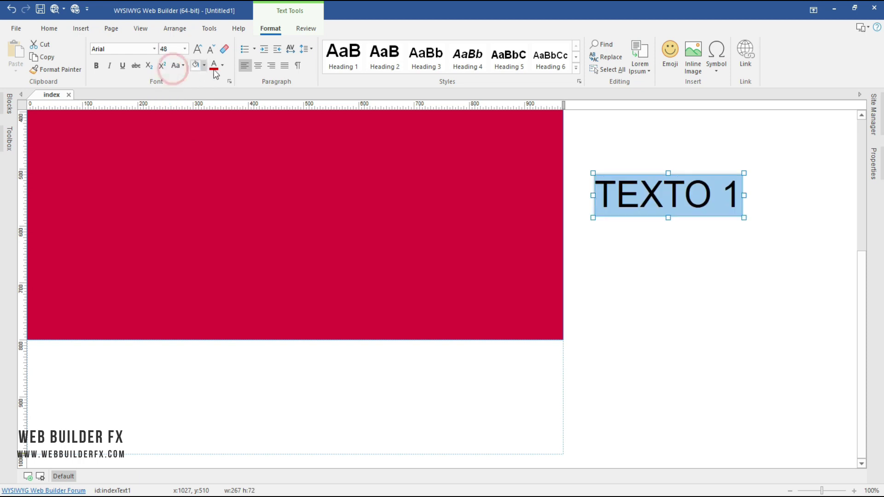
{"action": "left_click", "coordinate": [223, 64]}
{"action": "left_click", "coordinate": [212, 177]}
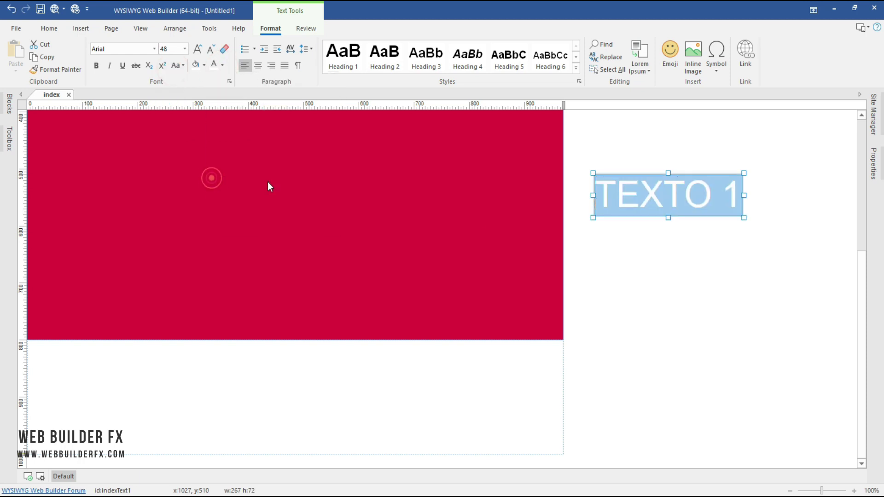
{"action": "left_click", "coordinate": [613, 260]}
Move the "TEXTO 1" text box into the red layout grid and centre its text.
{"action": "left_click_drag", "start_coordinate": [648, 207], "coordinate": [372, 212]}
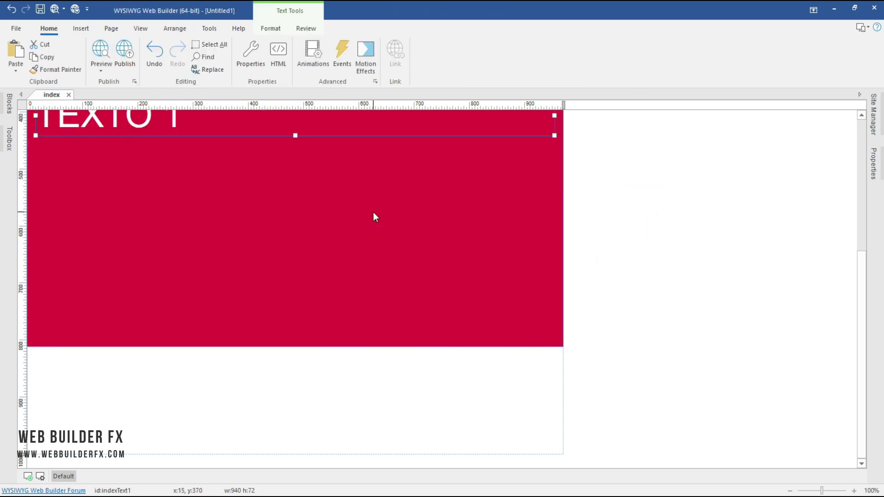
{"action": "scroll", "coordinate": [339, 212], "scroll_direction": "up", "scroll_amount": 3}
{"action": "double_click", "coordinate": [234, 180]}
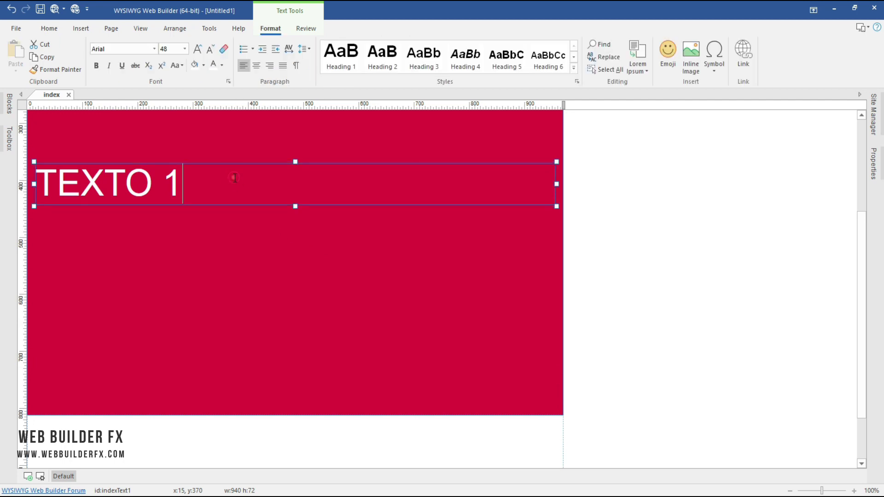
{"action": "left_click", "coordinate": [256, 65]}
{"action": "left_click", "coordinate": [715, 259]}
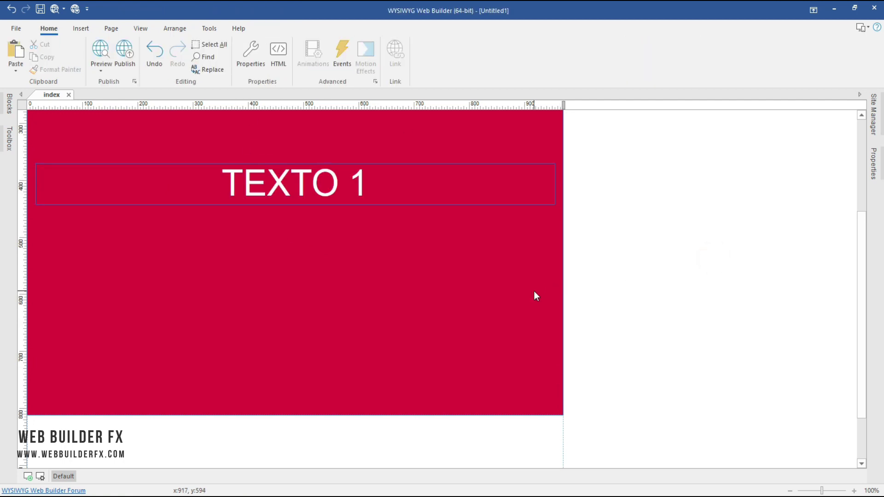
Insert a second layout grid directly below the red one and reduce it to a single column.
{"action": "scroll", "coordinate": [534, 290], "scroll_direction": "down", "scroll_amount": 3}
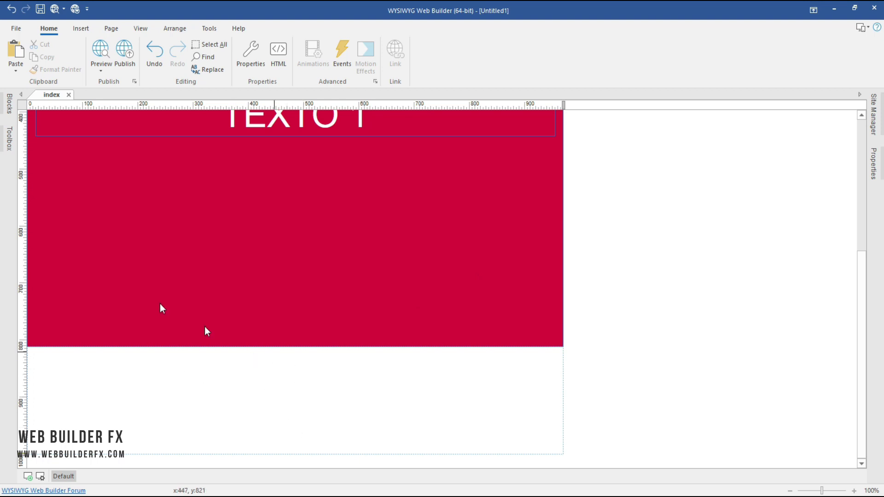
{"action": "mouse_move", "coordinate": [5, 141]}
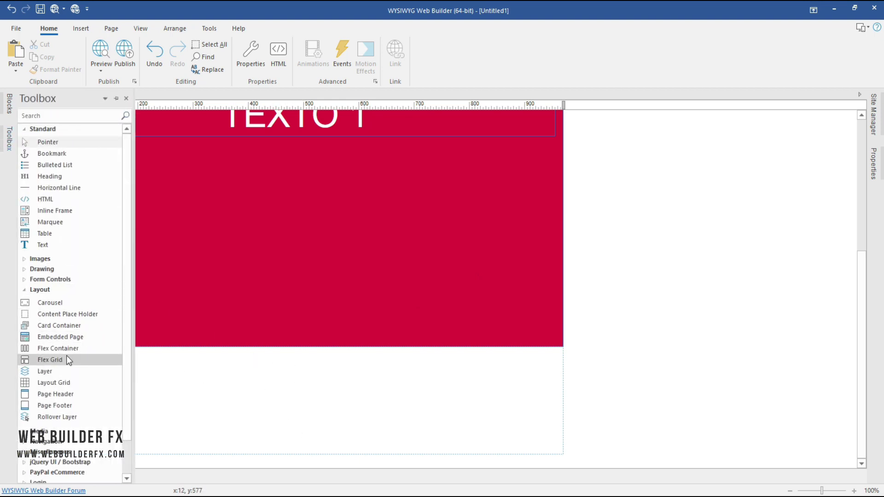
{"action": "left_click_drag", "start_coordinate": [60, 379], "coordinate": [286, 374]}
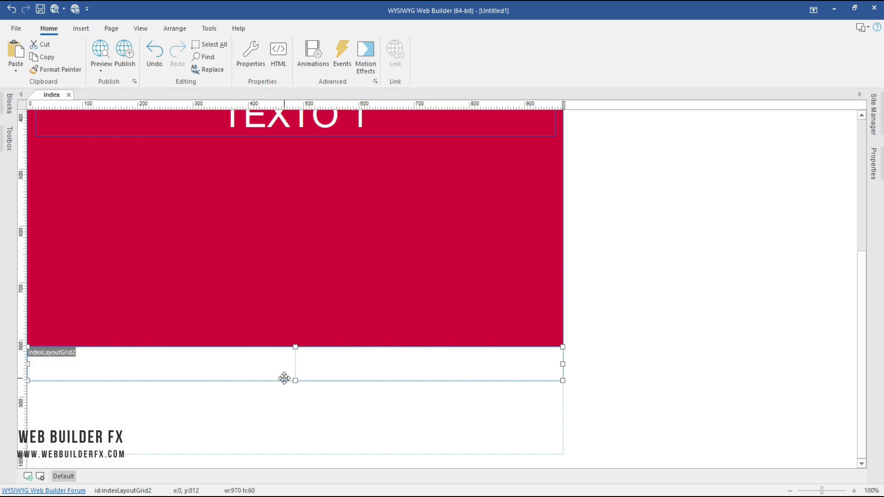
{"action": "double_click", "coordinate": [276, 365]}
{"action": "left_click", "coordinate": [383, 190]}
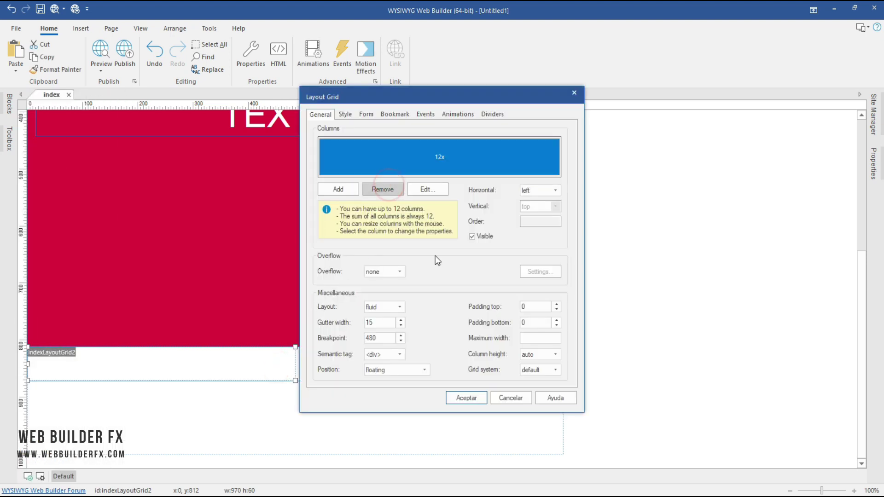
Set the second layout grid's top padding and bottom padding to 50 each.
{"action": "left_click", "coordinate": [528, 306]}
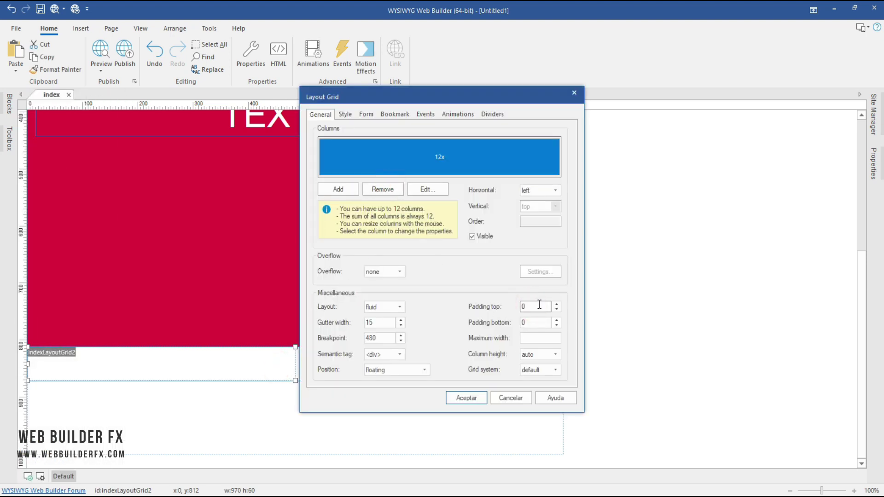
{"action": "double_click", "coordinate": [531, 305]}
{"action": "type", "text": "50"}
{"action": "double_click", "coordinate": [534, 322]}
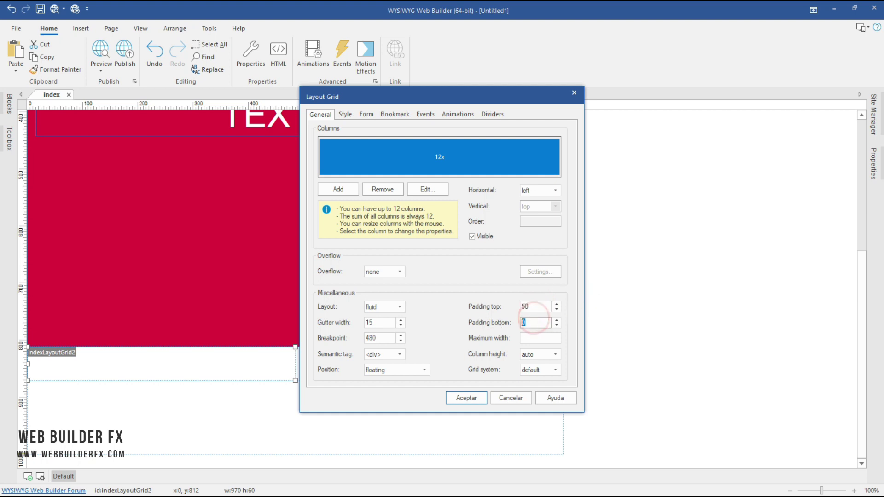
{"action": "type", "text": "50"}
Give the second layout grid a solid black background.
{"action": "left_click", "coordinate": [345, 114]}
{"action": "left_click", "coordinate": [386, 174]}
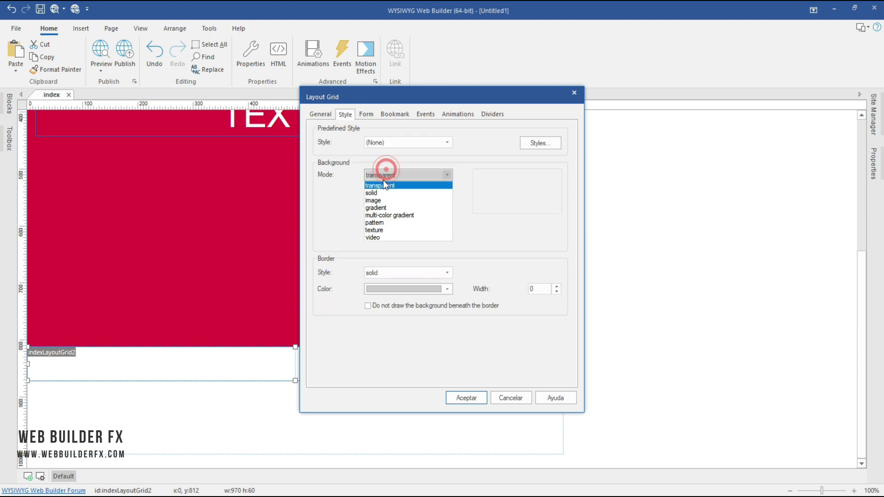
{"action": "left_click", "coordinate": [375, 192]}
{"action": "left_click", "coordinate": [374, 191]}
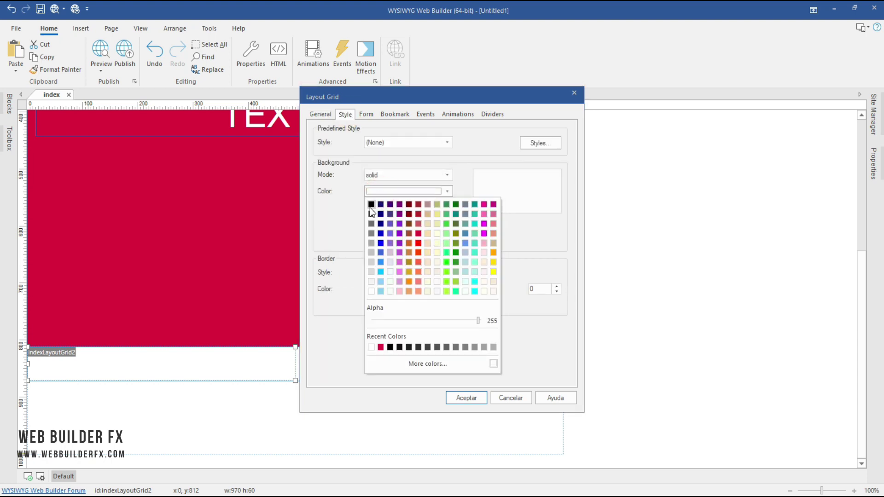
{"action": "left_click", "coordinate": [370, 205]}
{"action": "left_click", "coordinate": [480, 398]}
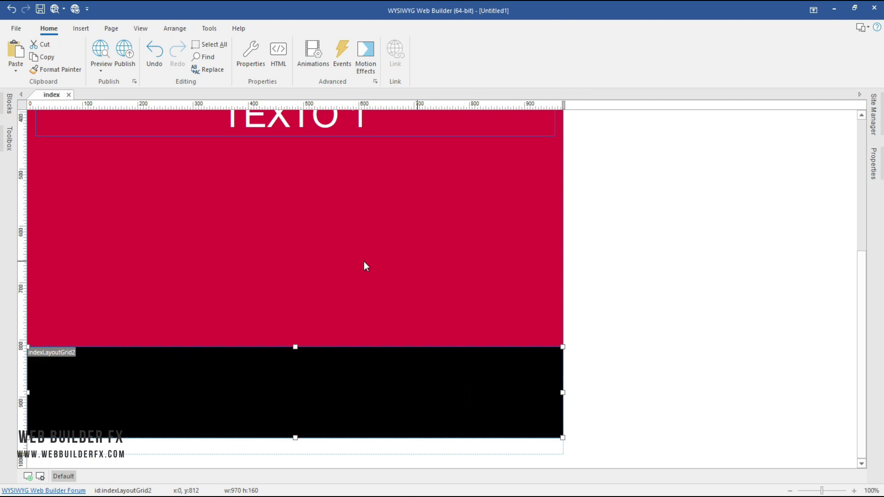
Insert a third layout grid directly below the black one.
{"action": "left_click", "coordinate": [7, 147]}
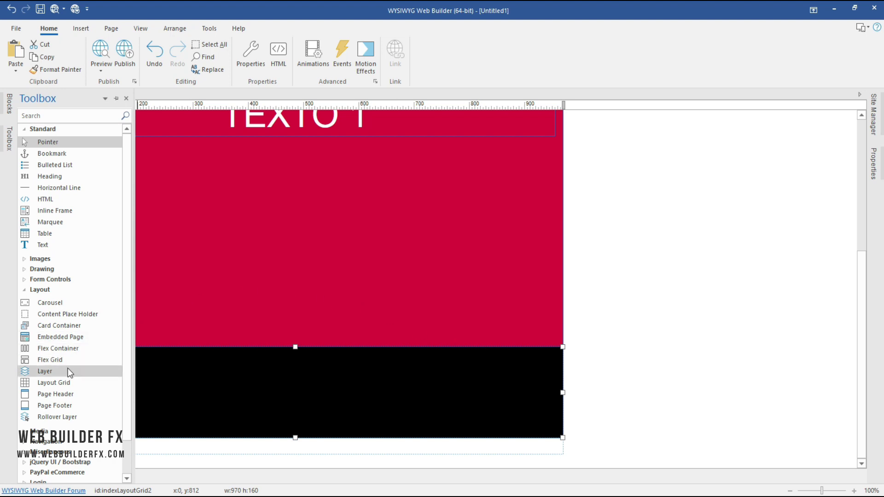
{"action": "left_click", "coordinate": [65, 385]}
{"action": "left_click", "coordinate": [675, 347]}
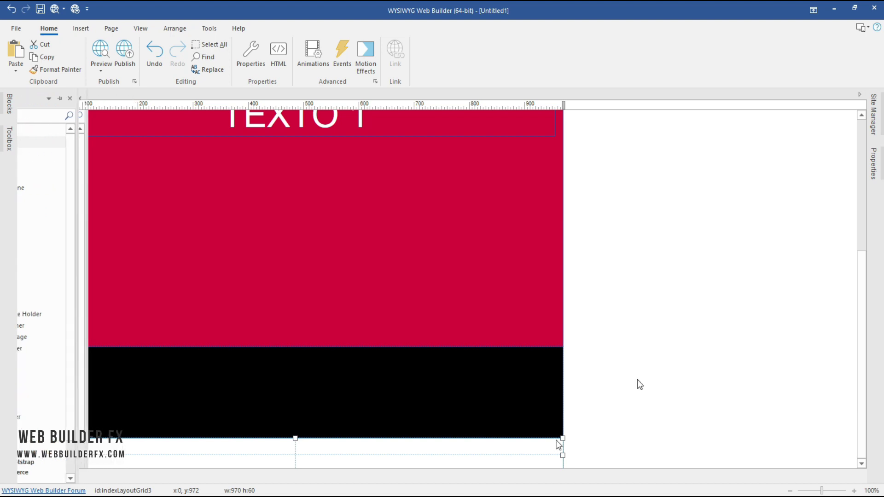
Reduce the third layout grid to a single column and set its top and bottom padding to 370 each.
{"action": "double_click", "coordinate": [358, 448]}
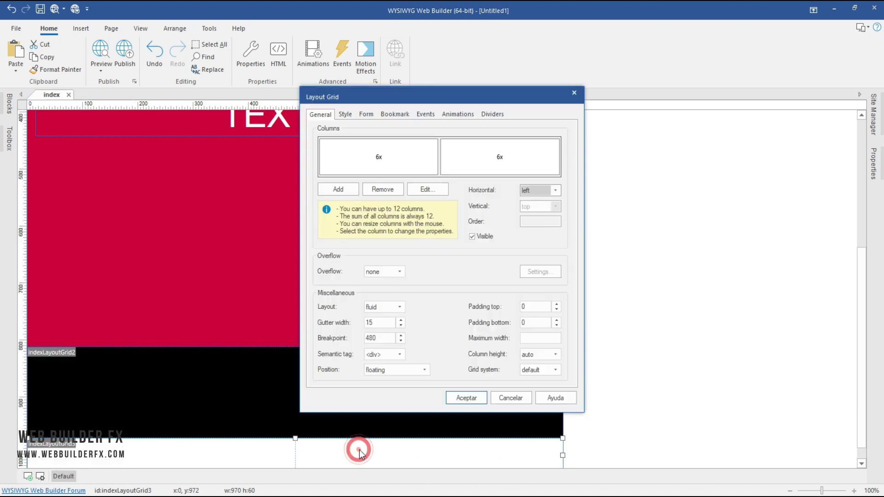
{"action": "left_click", "coordinate": [381, 189]}
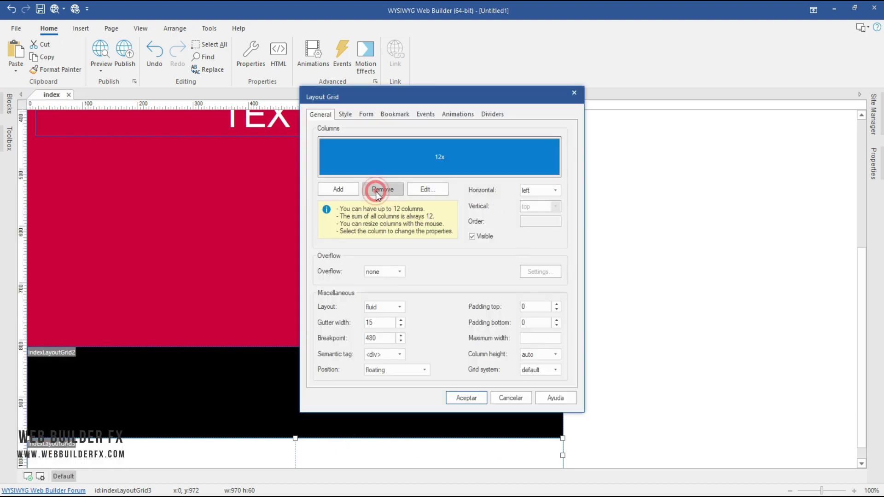
{"action": "double_click", "coordinate": [529, 306]}
{"action": "type", "text": "3770"}
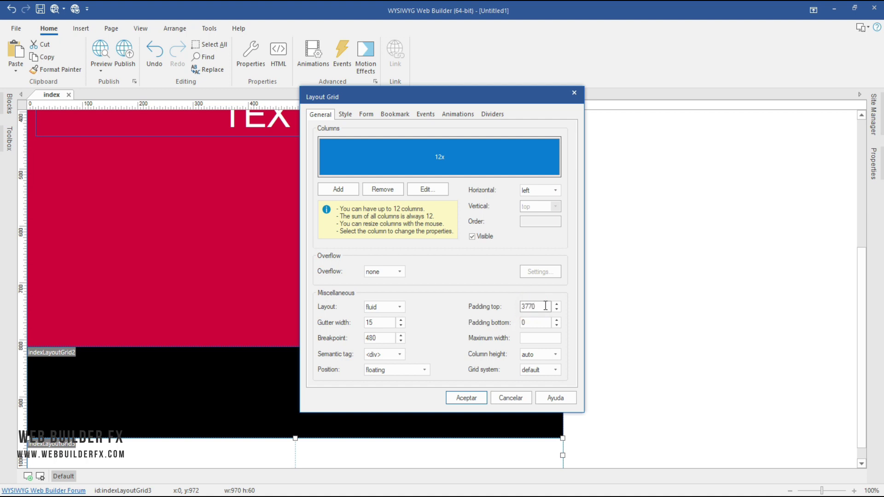
{"action": "key", "text": "Left"}
{"action": "key", "text": "BackSpace"}
{"action": "key", "text": "Tab"}
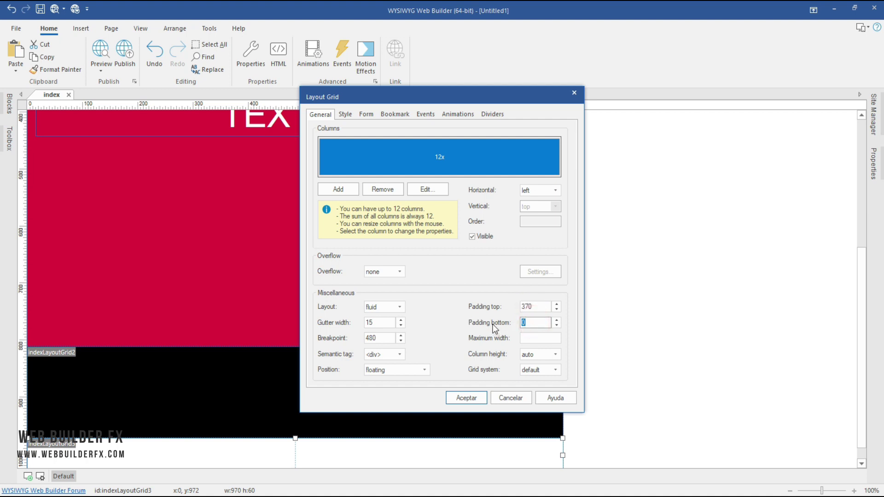
{"action": "type", "text": "370"}
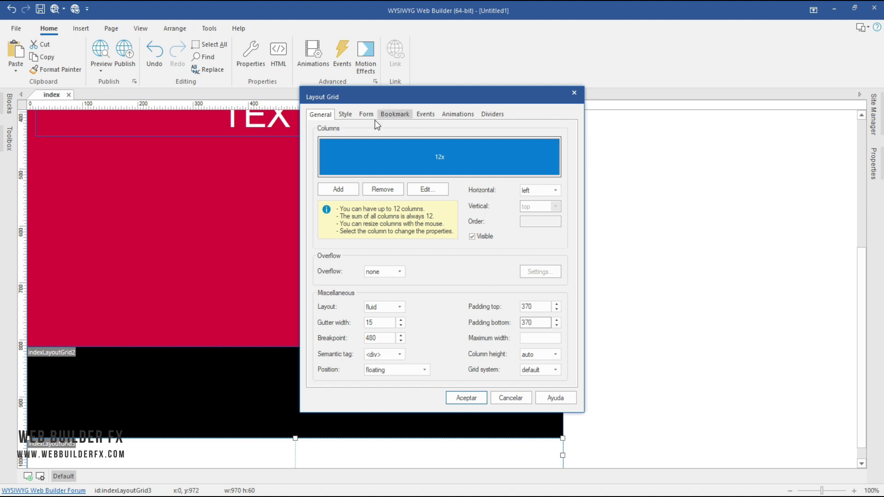
Give the third layout grid a solid bright red background.
{"action": "left_click", "coordinate": [345, 114]}
{"action": "left_click", "coordinate": [371, 175]}
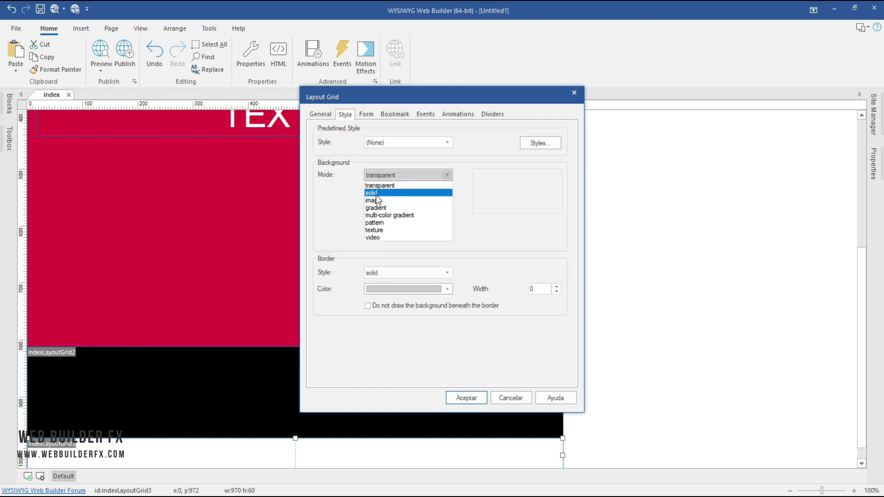
{"action": "left_click", "coordinate": [376, 193]}
{"action": "left_click", "coordinate": [378, 191]}
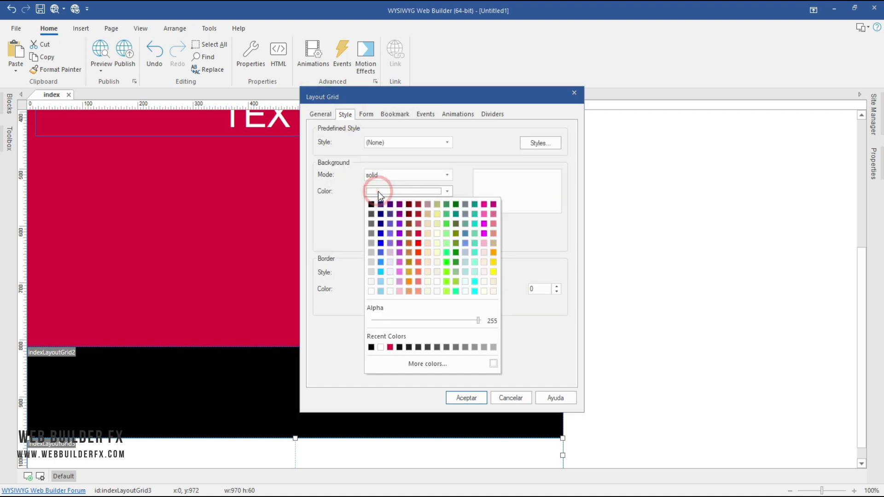
{"action": "left_click", "coordinate": [417, 243]}
{"action": "left_click", "coordinate": [462, 397]}
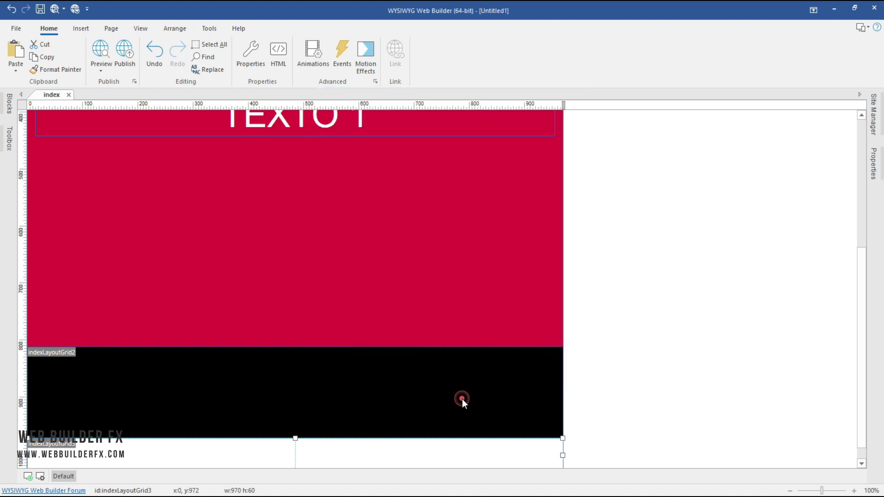
Duplicate the TEXTO 1 text and place the copy inside the third layout grid.
{"action": "scroll", "coordinate": [463, 387], "scroll_direction": "down", "scroll_amount": 1}
{"action": "scroll", "coordinate": [461, 383], "scroll_direction": "up", "scroll_amount": 5}
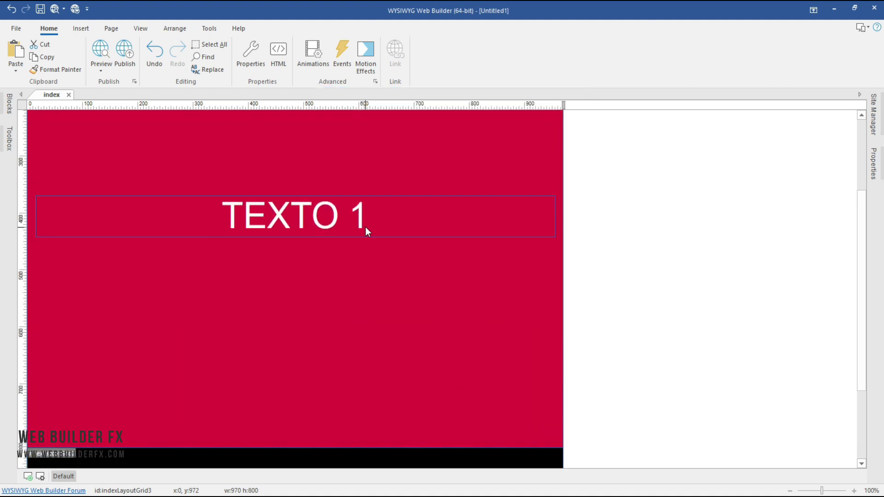
{"action": "left_click", "coordinate": [365, 219]}
{"action": "key", "text": "ctrl+c"}
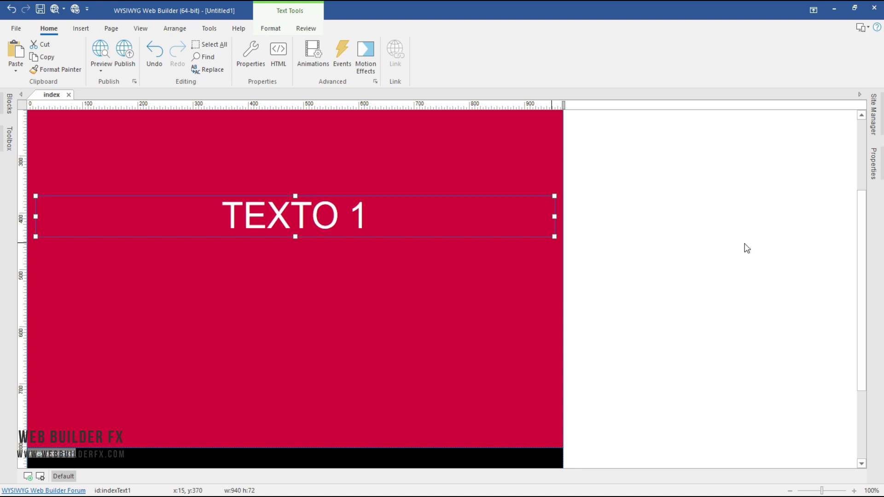
{"action": "key", "text": "ctrl+v"}
{"action": "left_click_drag", "start_coordinate": [569, 267], "coordinate": [388, 295]}
{"action": "scroll", "coordinate": [389, 297], "scroll_direction": "down", "scroll_amount": 2}
{"action": "scroll", "coordinate": [389, 297], "scroll_direction": "down", "scroll_amount": 2}
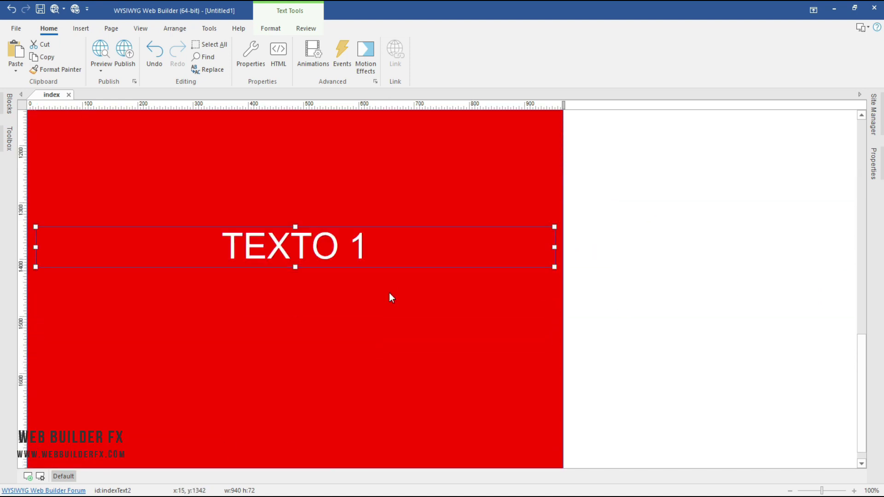
Change the copied text in the third layout grid to read TEXTO 3.
{"action": "double_click", "coordinate": [355, 249]}
{"action": "double_click", "coordinate": [355, 249]}
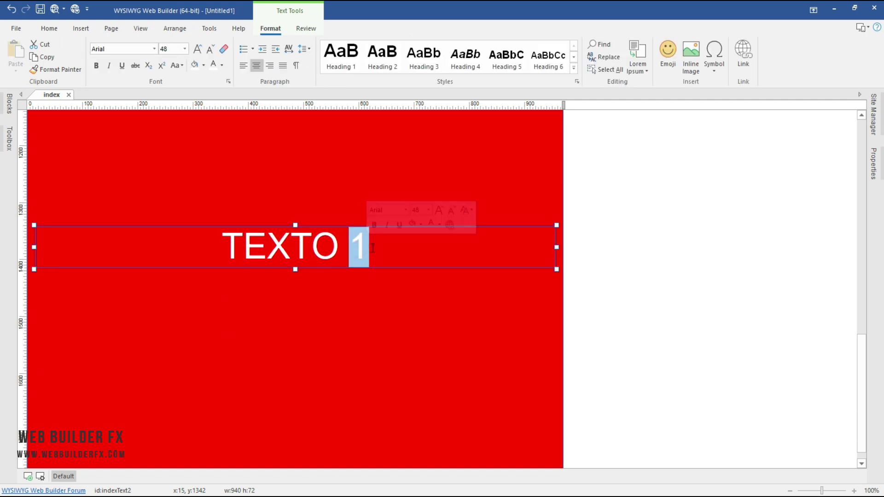
{"action": "type", "text": "3"}
{"action": "left_click", "coordinate": [647, 297]}
Check the stacked sections in the editor and in a browser preview of the whole page, and close the preview.
{"action": "scroll", "coordinate": [647, 300], "scroll_direction": "up", "scroll_amount": 6}
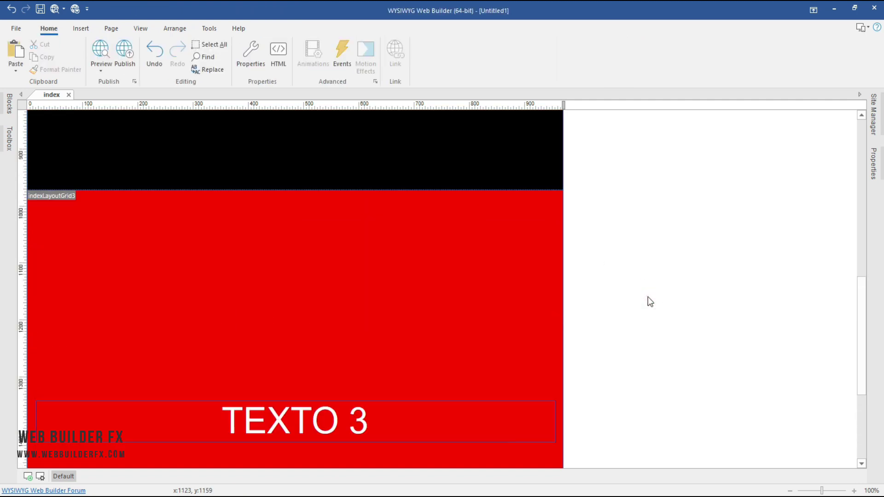
{"action": "scroll", "coordinate": [637, 271], "scroll_direction": "up", "scroll_amount": 4}
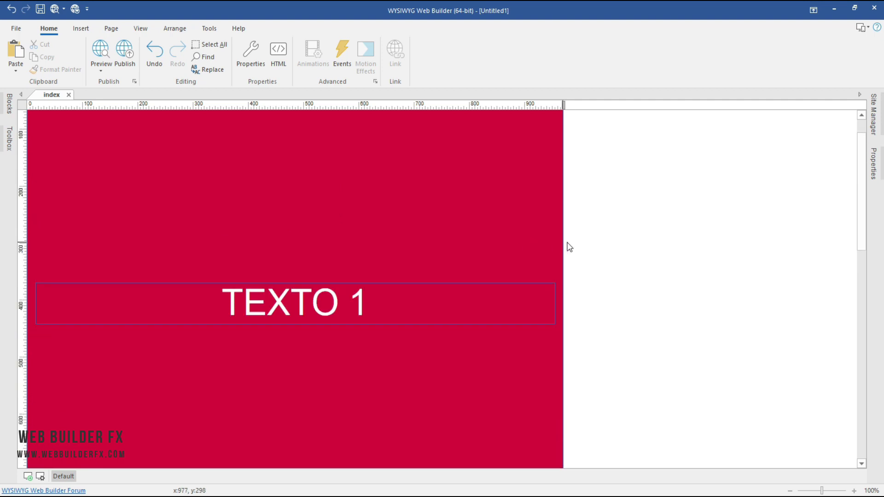
{"action": "scroll", "coordinate": [569, 247], "scroll_direction": "down", "scroll_amount": 3}
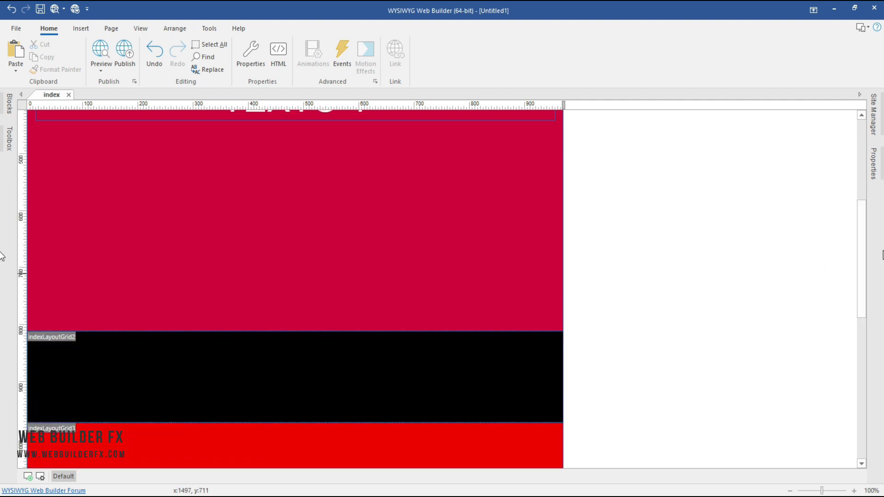
{"action": "scroll", "coordinate": [484, 279], "scroll_direction": "up", "scroll_amount": 4}
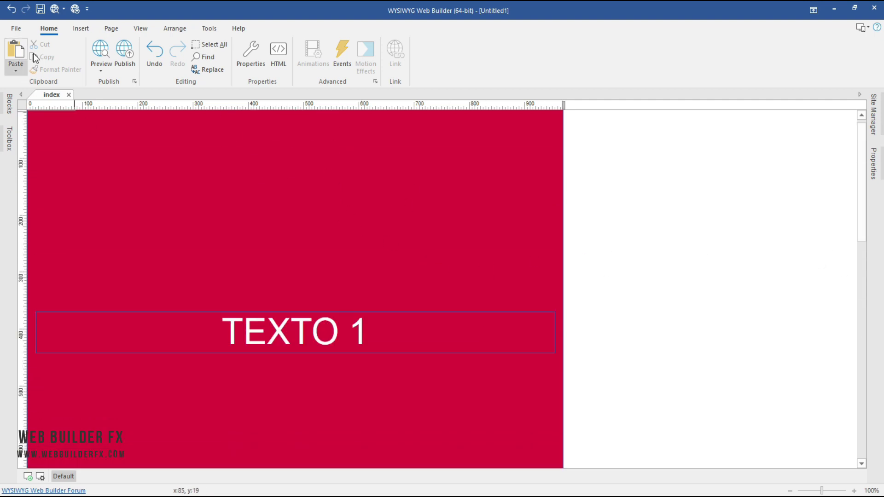
{"action": "left_click", "coordinate": [101, 51]}
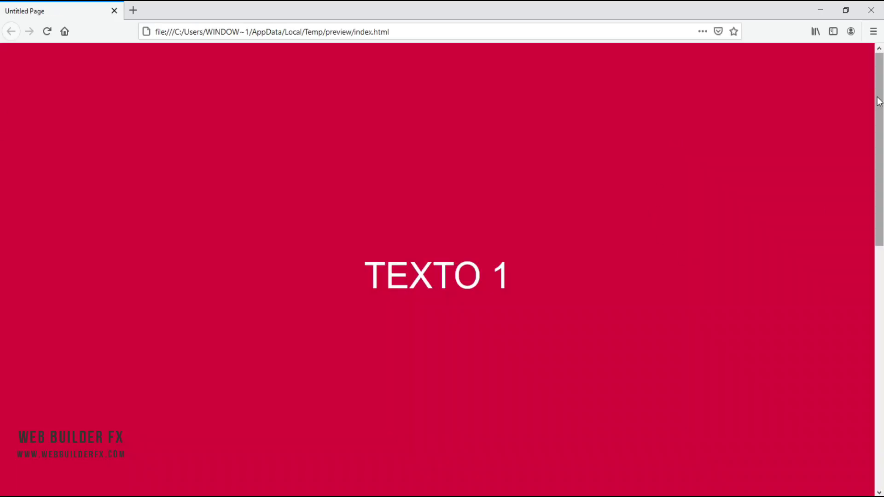
{"action": "scroll", "coordinate": [1, 146], "scroll_direction": "down", "scroll_amount": 5}
{"action": "scroll", "coordinate": [1, 236], "scroll_direction": "down", "scroll_amount": 6}
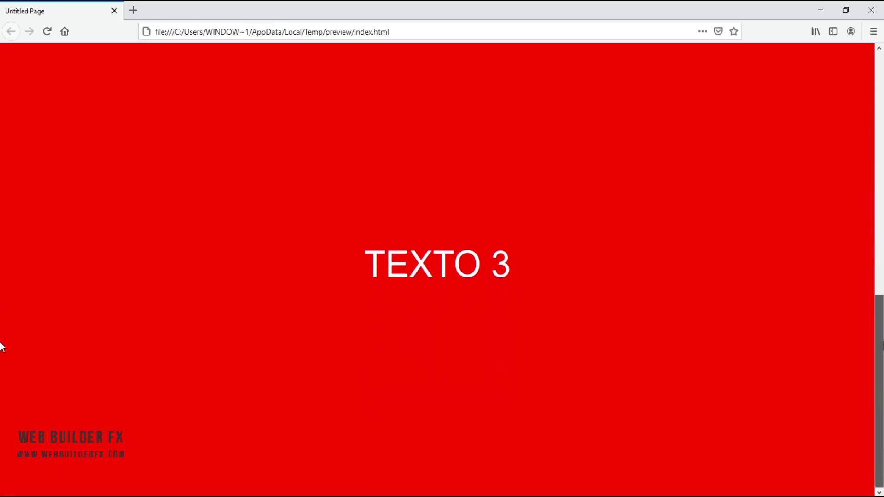
{"action": "scroll", "coordinate": [1, 246], "scroll_direction": "up", "scroll_amount": 3}
{"action": "scroll", "coordinate": [1, 184], "scroll_direction": "up", "scroll_amount": 8}
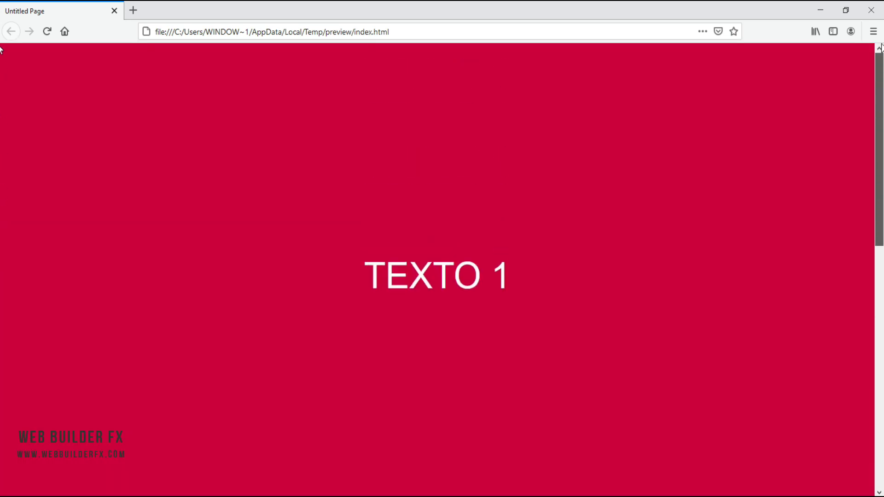
{"action": "left_click", "coordinate": [871, 10]}
Draw a text box about 380 px wide in the empty area beside the page, level with the crimson section.
{"action": "scroll", "coordinate": [269, 362], "scroll_direction": "down", "scroll_amount": 6}
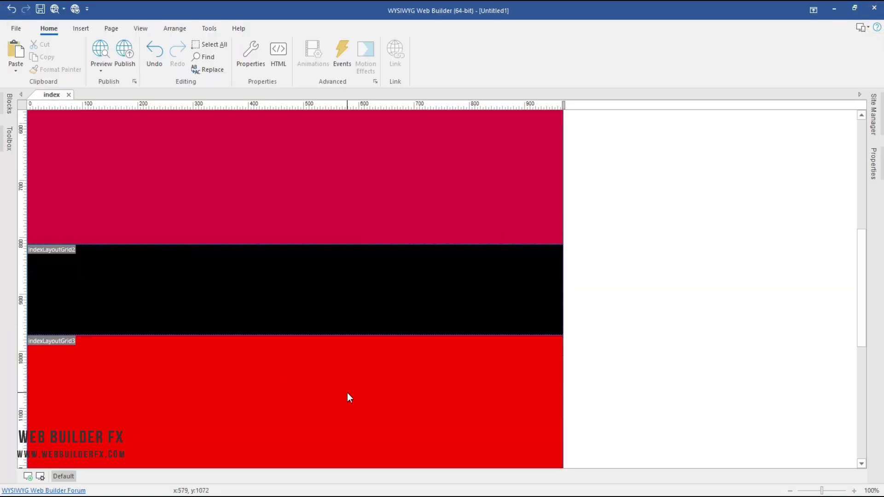
{"action": "left_click", "coordinate": [254, 277]}
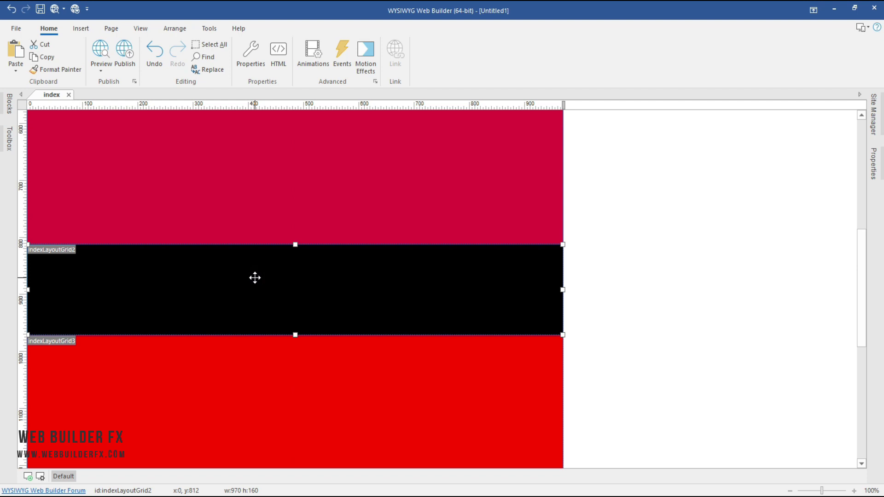
{"action": "left_click", "coordinate": [80, 27]}
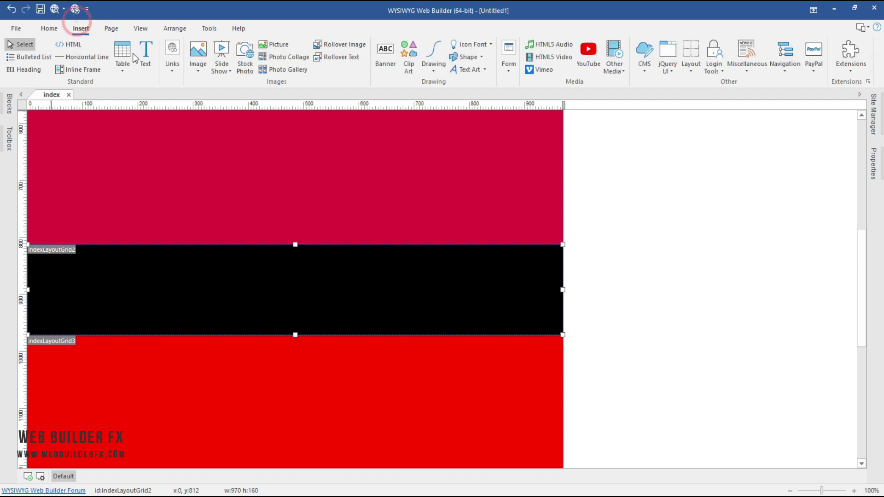
{"action": "left_click", "coordinate": [145, 55]}
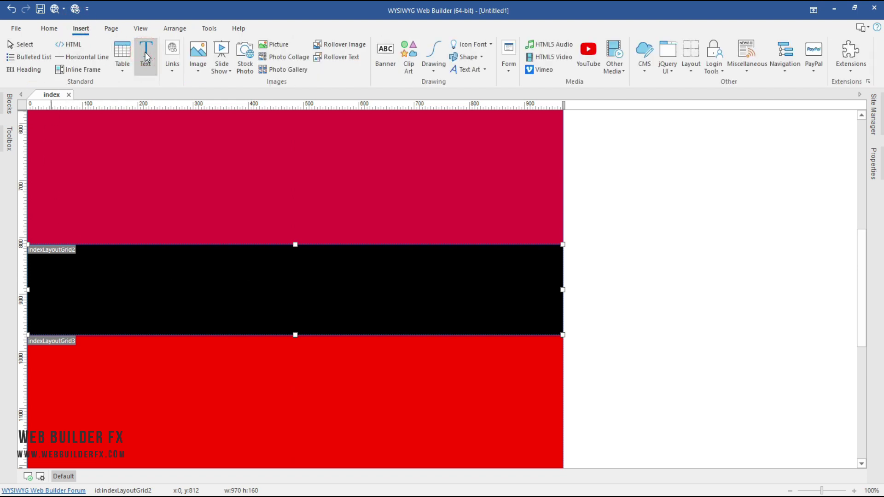
{"action": "left_click_drag", "start_coordinate": [591, 217], "coordinate": [800, 262]}
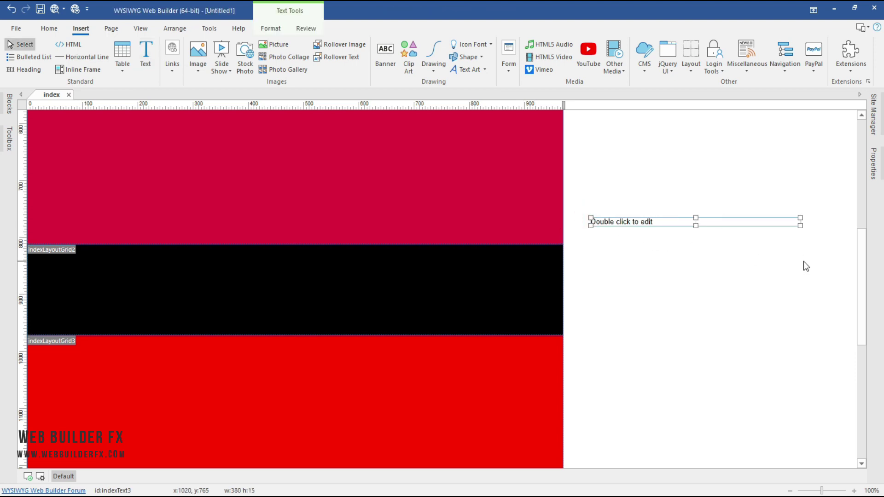
Replace the new text box's placeholder with WE and move the box into the black layout grid.
{"action": "double_click", "coordinate": [667, 221]}
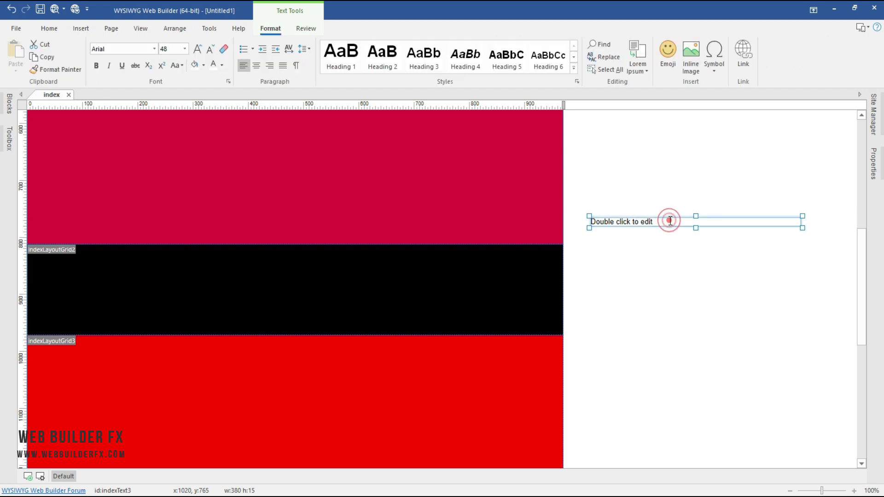
{"action": "triple_click", "coordinate": [670, 223]}
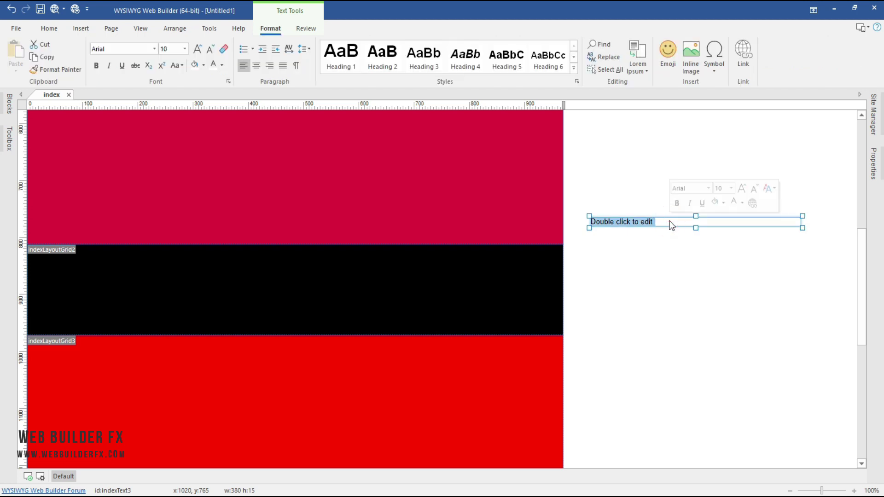
{"action": "type", "text": "WE"}
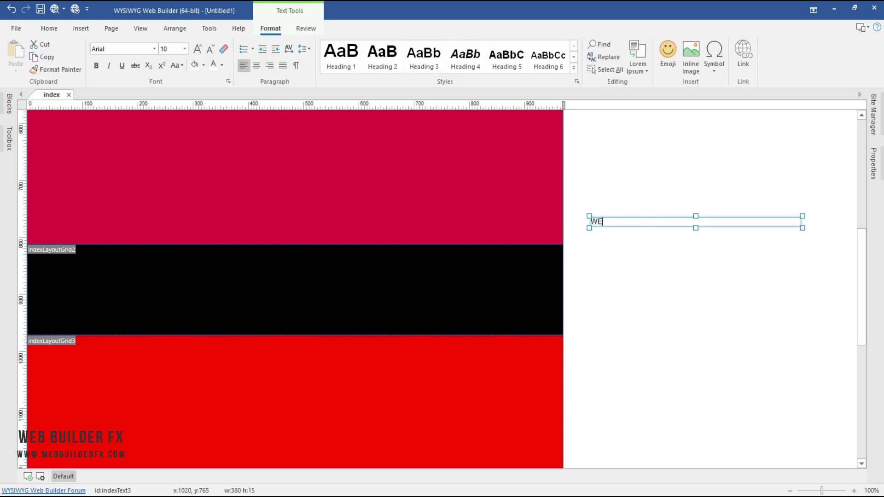
{"action": "left_click", "coordinate": [714, 236]}
{"action": "left_click_drag", "start_coordinate": [612, 221], "coordinate": [451, 292]}
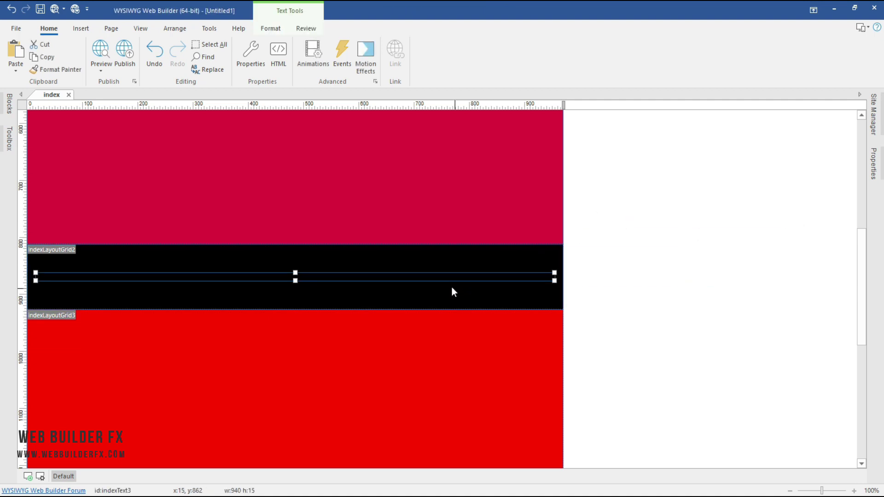
Format the WE text in the black layout grid as white with font size 48.
{"action": "double_click", "coordinate": [119, 276]}
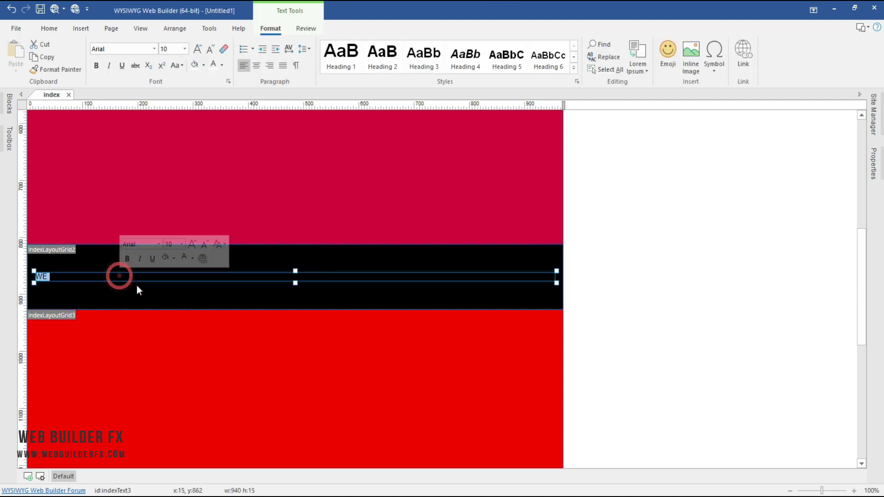
{"action": "left_click", "coordinate": [212, 65]}
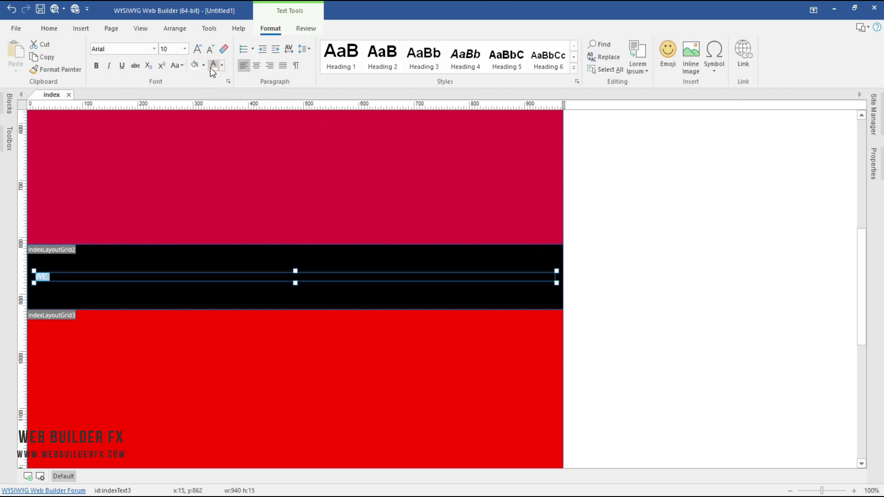
{"action": "left_click", "coordinate": [184, 49]}
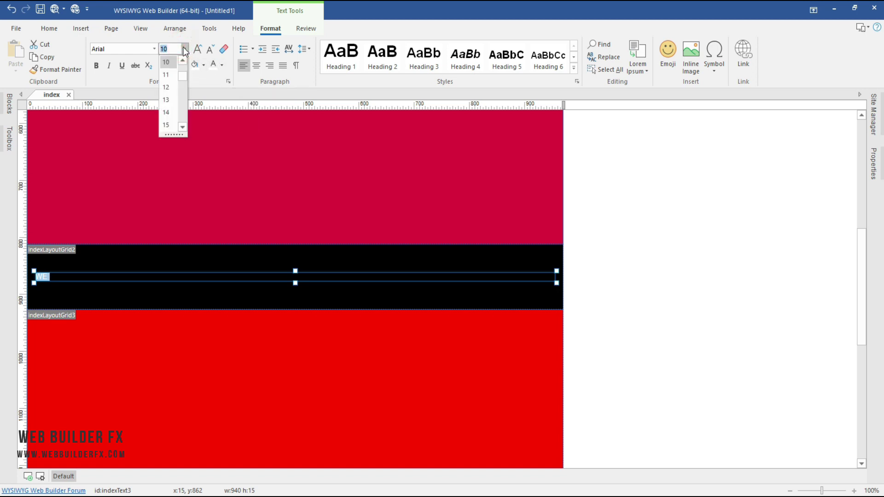
{"action": "scroll", "coordinate": [169, 100], "scroll_direction": "down", "scroll_amount": 3}
{"action": "left_click", "coordinate": [167, 112]}
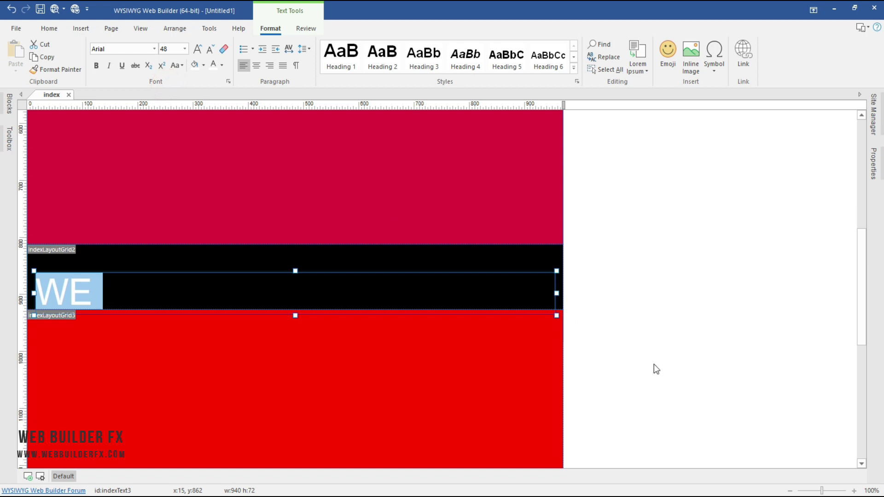
{"action": "left_click", "coordinate": [675, 354]}
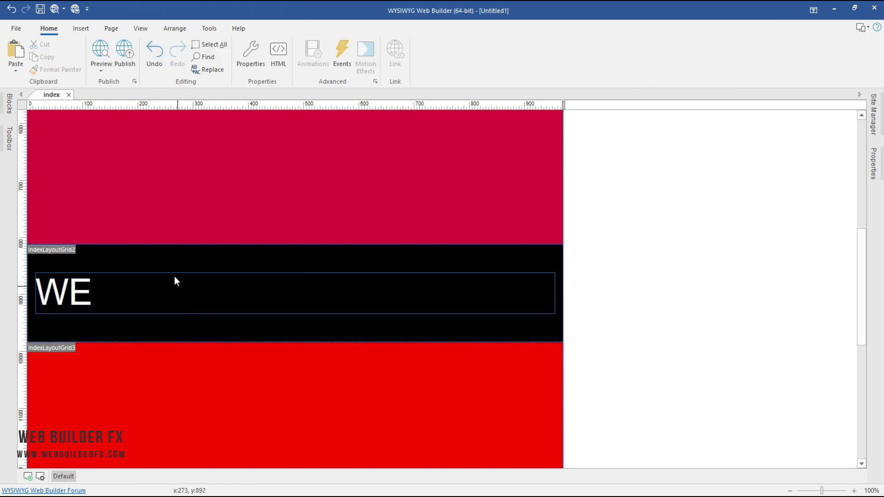
Draw another text box about 224 px wide in the empty area beside the page.
{"action": "left_click", "coordinate": [75, 27]}
{"action": "left_click", "coordinate": [145, 56]}
{"action": "left_click", "coordinate": [588, 211]}
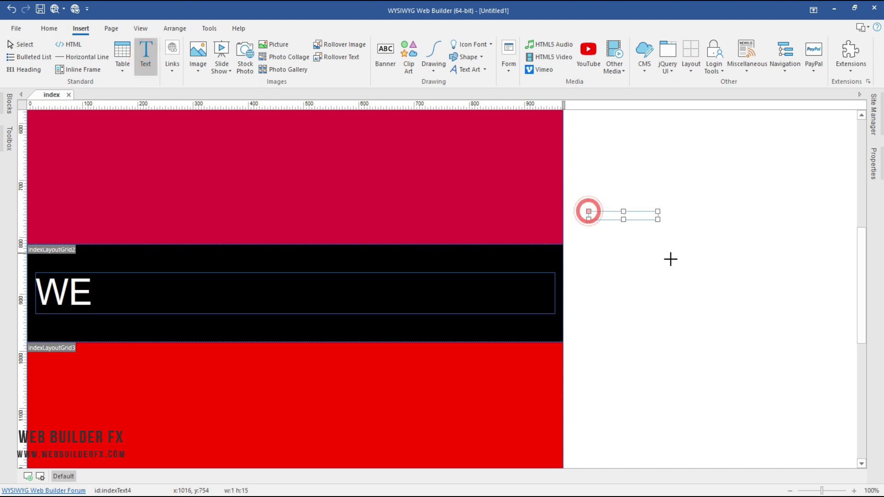
{"action": "left_click_drag", "start_coordinate": [670, 259], "coordinate": [713, 355]}
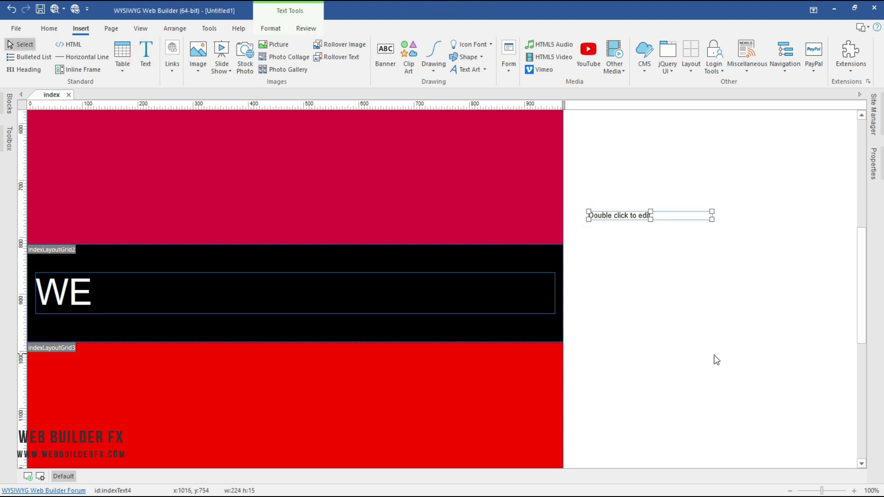
Replace the new text box's placeholder with WWB16 and move the box into the black layout grid below WE.
{"action": "double_click", "coordinate": [660, 217]}
{"action": "type", "text": "WWB16"}
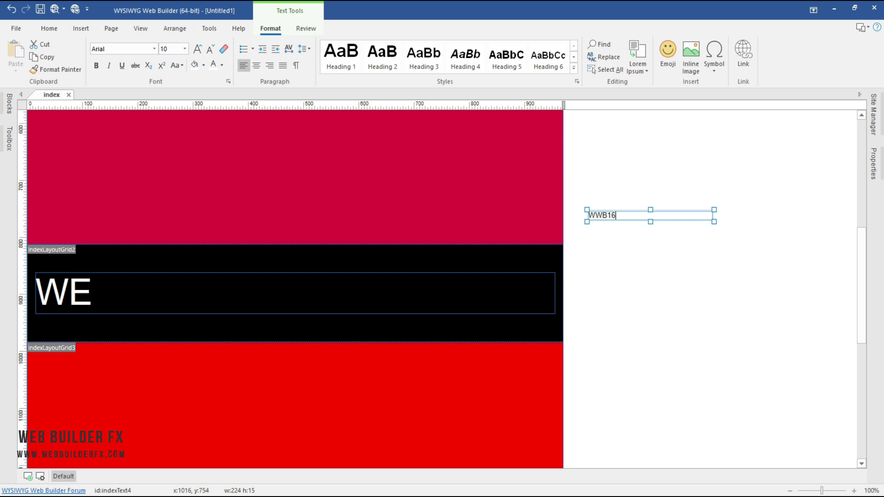
{"action": "left_click", "coordinate": [648, 264]}
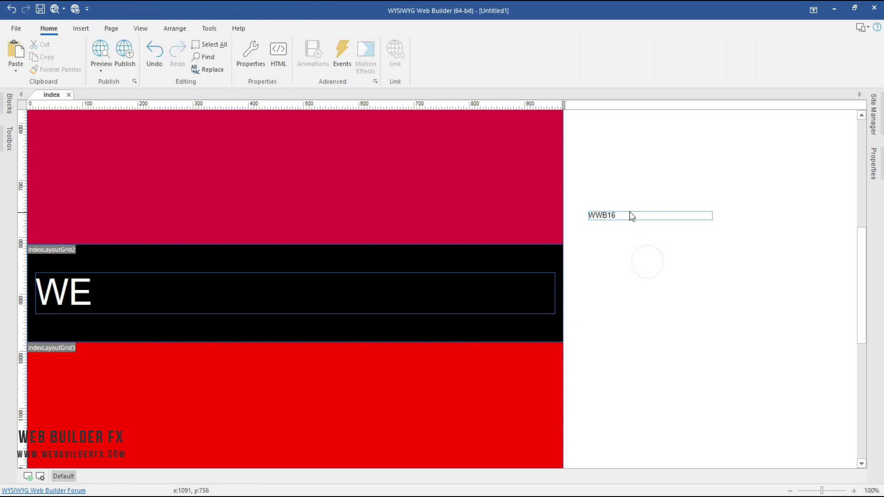
{"action": "left_click_drag", "start_coordinate": [629, 211], "coordinate": [350, 302]}
Format the WWB16 text in the black layout grid as white with font size 48.
{"action": "double_click", "coordinate": [171, 318]}
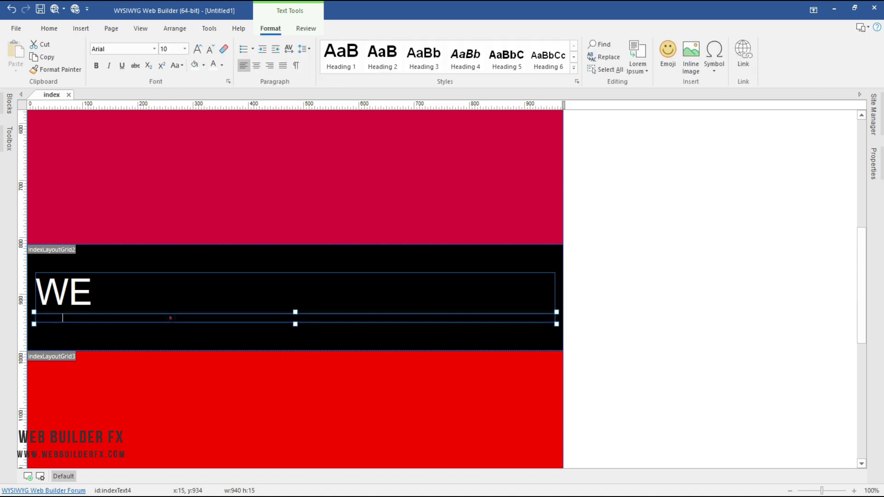
{"action": "double_click", "coordinate": [170, 316]}
{"action": "left_click", "coordinate": [212, 66]}
{"action": "left_click", "coordinate": [185, 49]}
{"action": "scroll", "coordinate": [174, 131], "scroll_direction": "down", "scroll_amount": 2}
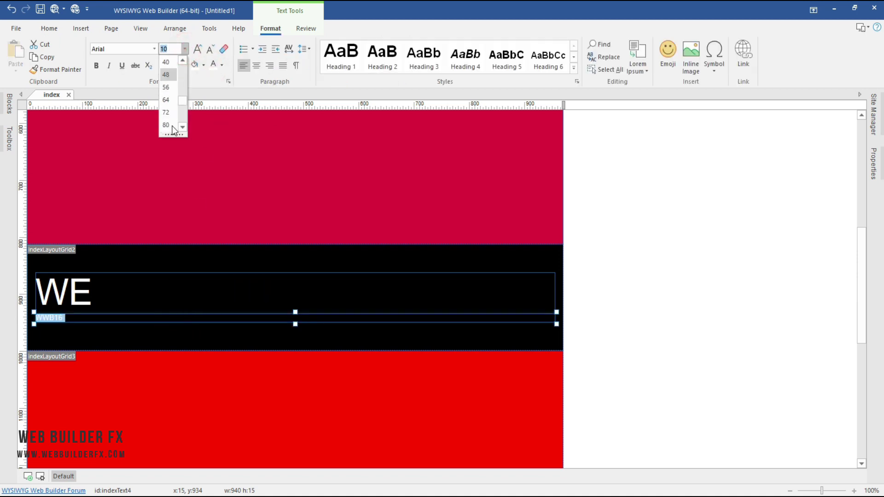
{"action": "left_click", "coordinate": [175, 76]}
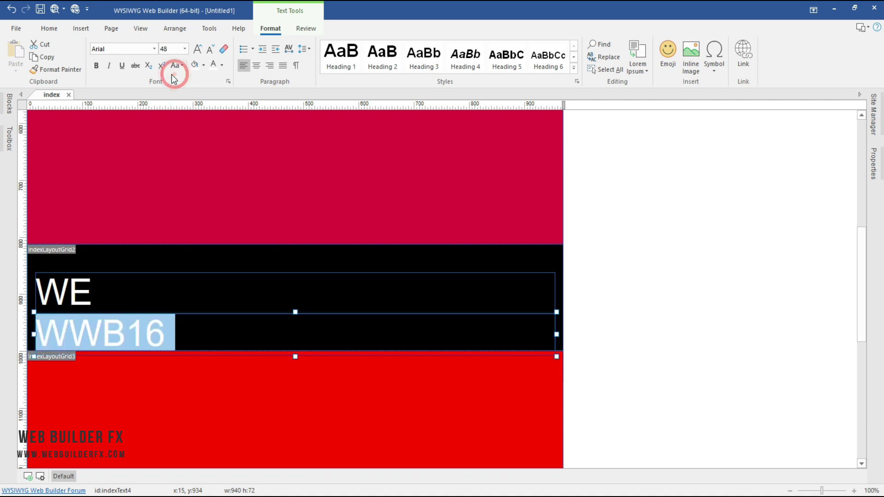
{"action": "left_click", "coordinate": [724, 341]}
Insert an envelope-open icon font about 185 by 110 px in the empty area beside the page.
{"action": "left_click", "coordinate": [81, 28]}
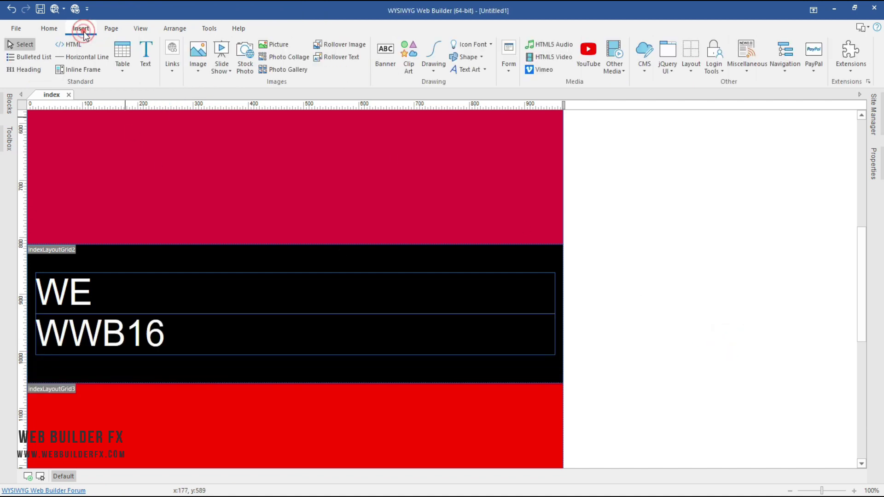
{"action": "left_click", "coordinate": [487, 45]}
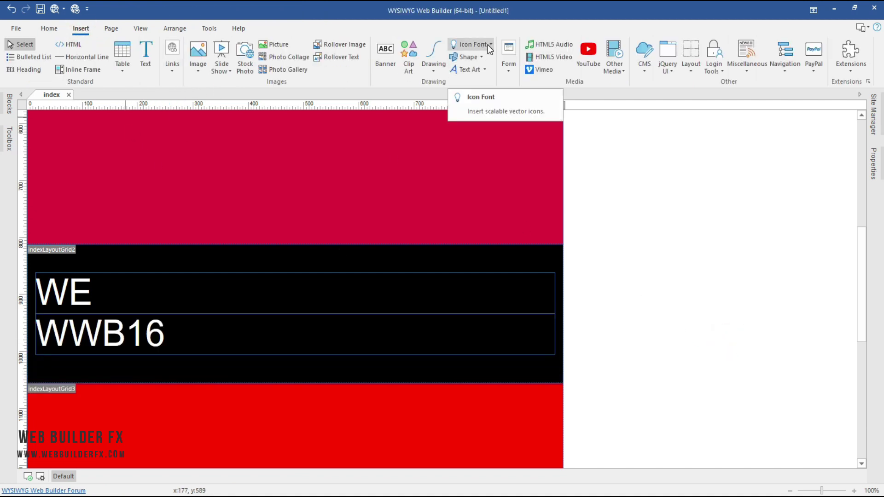
{"action": "left_click", "coordinate": [462, 92]}
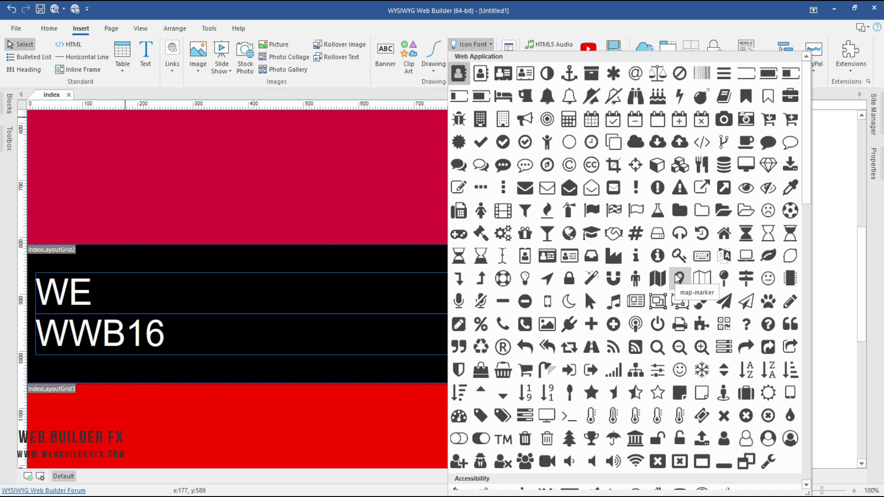
{"action": "left_click", "coordinate": [569, 187]}
{"action": "mouse_move", "coordinate": [585, 189]}
{"action": "left_mouse_down"}
{"action": "mouse_move", "coordinate": [684, 257]}
{"action": "mouse_move", "coordinate": [687, 251]}
{"action": "left_mouse_up"}
Search the icon library for HEART and change the envelope icon to the solid heart.
{"action": "double_click", "coordinate": [660, 228]}
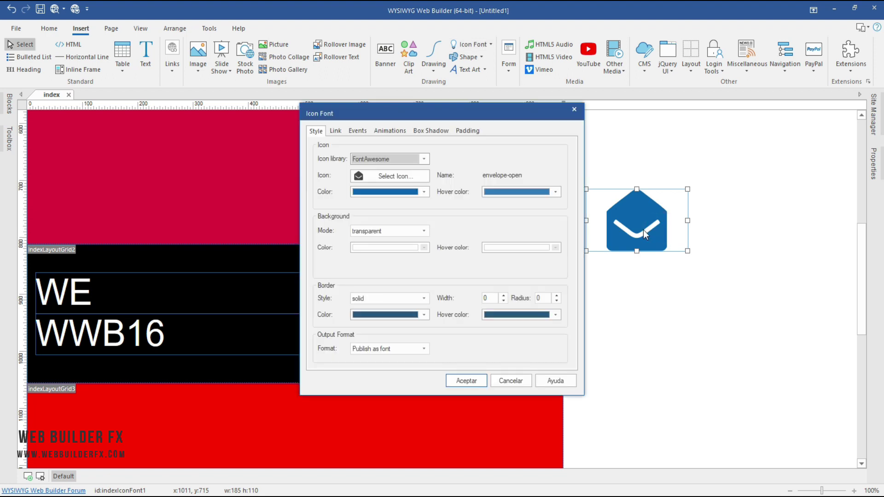
{"action": "left_click", "coordinate": [385, 177]}
{"action": "left_click", "coordinate": [381, 152]}
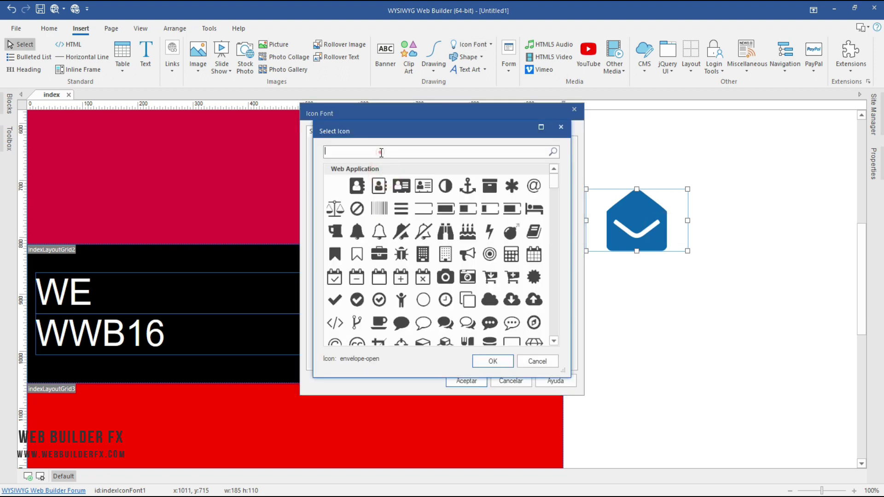
{"action": "type", "text": "HEAR"}
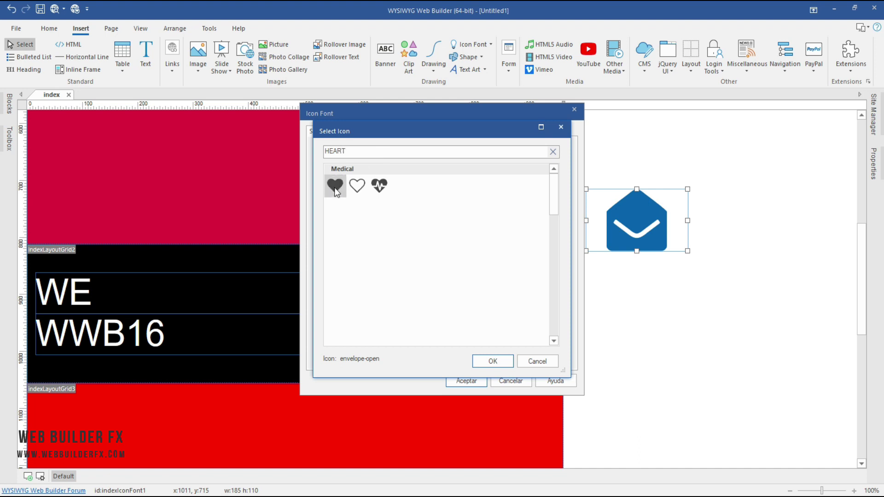
{"action": "type", "text": "T"}
{"action": "left_click", "coordinate": [336, 188]}
{"action": "left_click", "coordinate": [492, 360]}
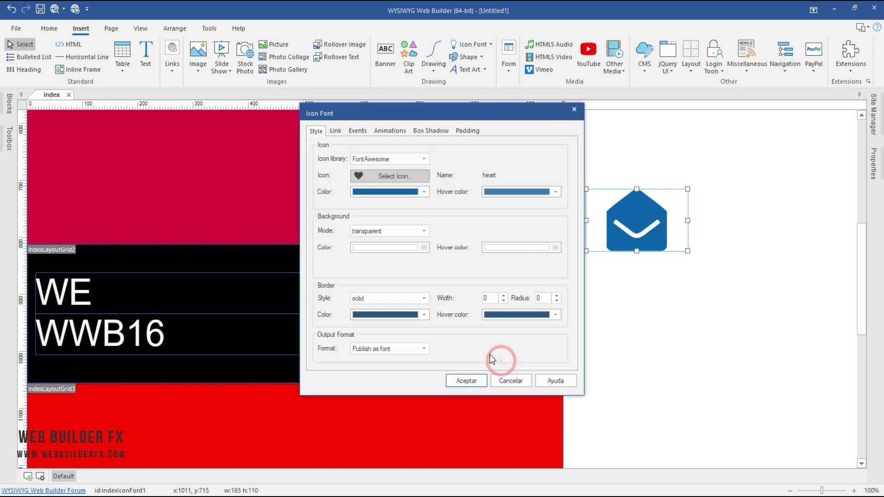
Set the heart icon's colour and hover colour to red and place it between WE and WWB16 in the black layout grid.
{"action": "left_click", "coordinate": [402, 194]}
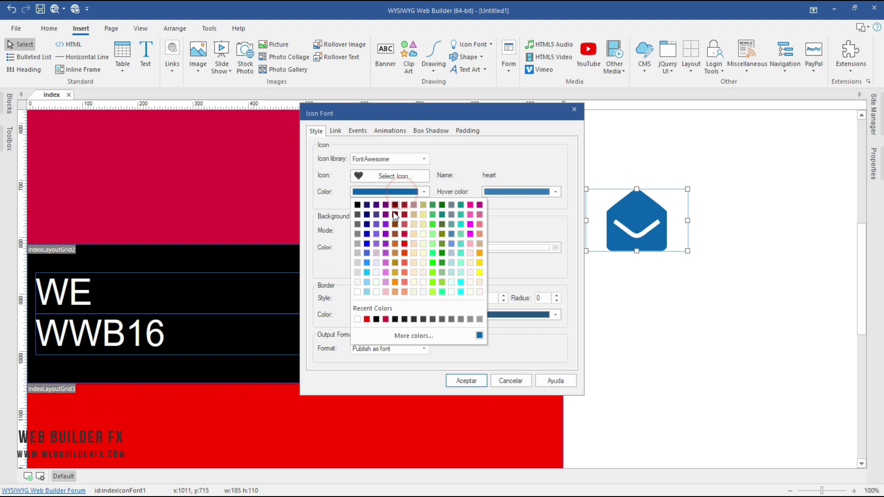
{"action": "left_click", "coordinate": [368, 318]}
{"action": "left_click", "coordinate": [493, 191]}
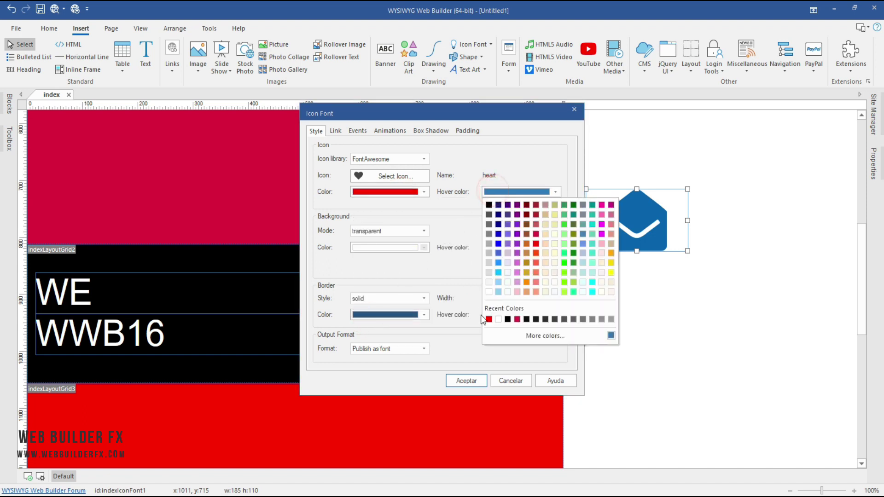
{"action": "left_click", "coordinate": [484, 318]}
{"action": "left_click", "coordinate": [466, 380]}
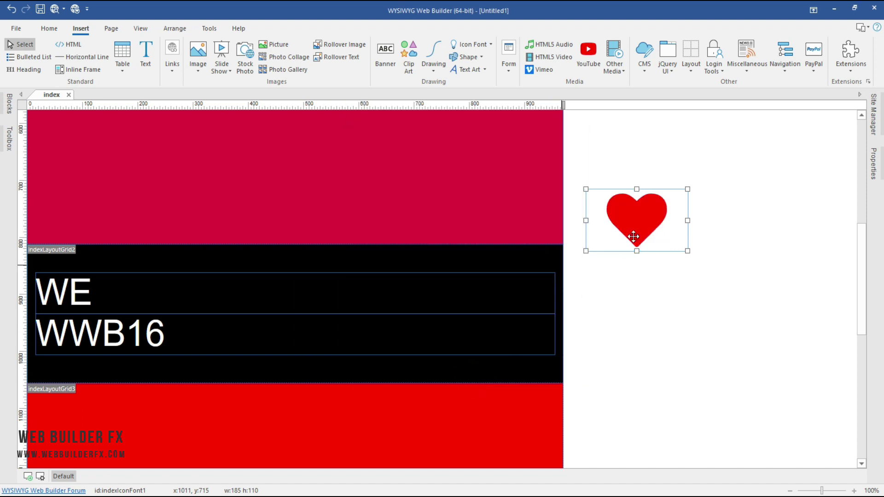
{"action": "left_click_drag", "start_coordinate": [642, 210], "coordinate": [324, 277]}
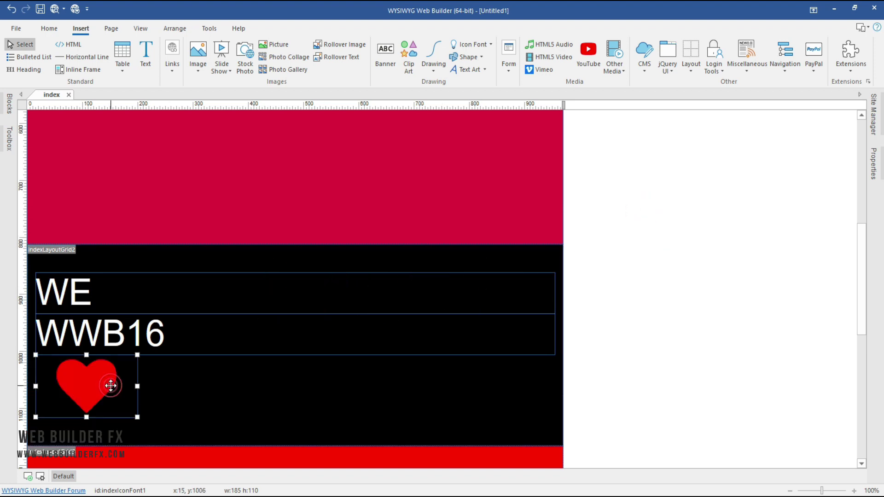
{"action": "key", "text": "Up"}
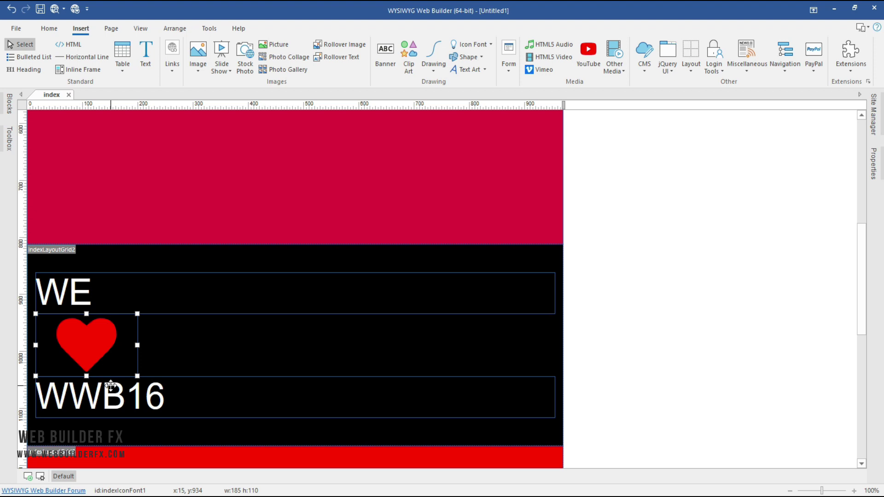
Try to narrow the WE text box in the black layout grid.
{"action": "left_click", "coordinate": [421, 305]}
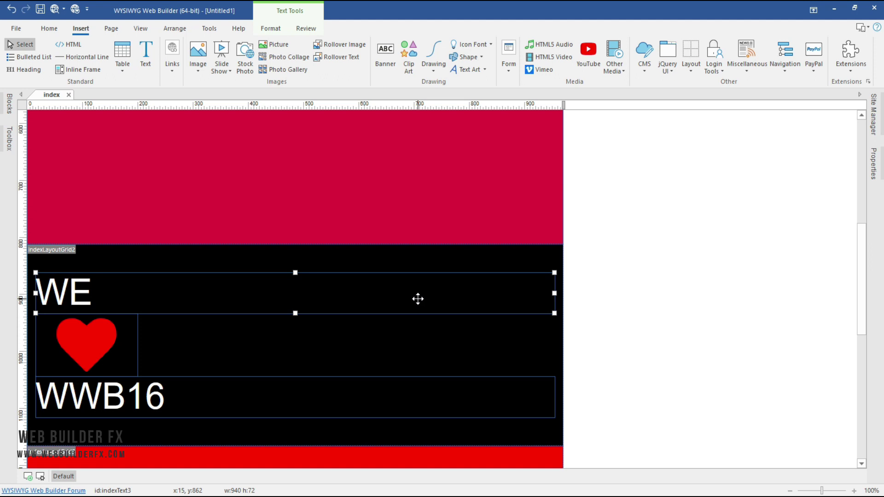
{"action": "left_click", "coordinate": [556, 290]}
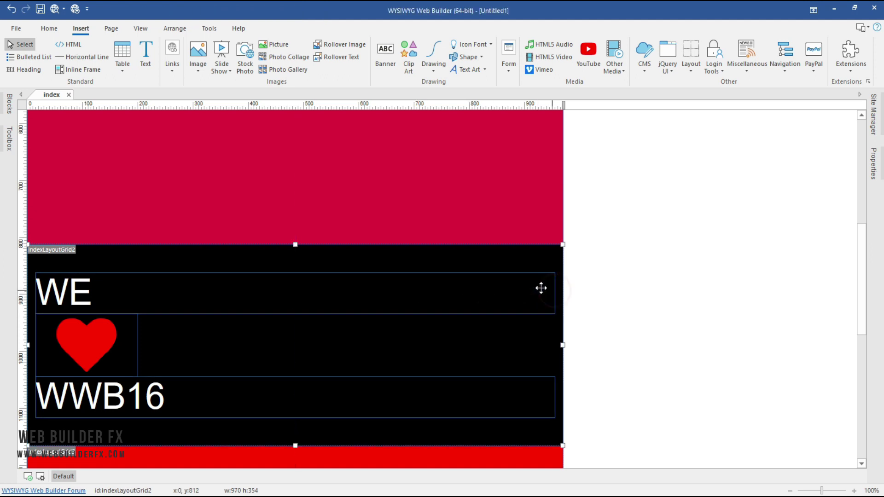
{"action": "left_click", "coordinate": [540, 288]}
{"action": "left_click_drag", "start_coordinate": [554, 293], "coordinate": [491, 298]}
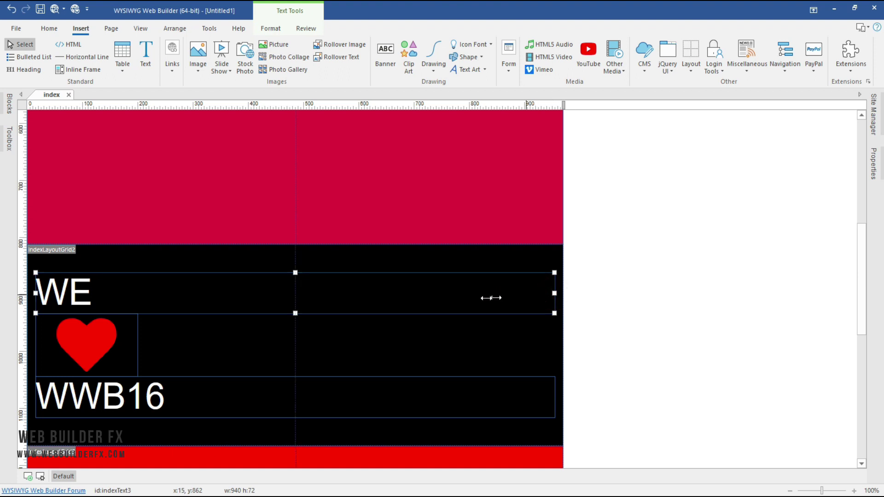
Set the WE text's full width option to false and narrow its box to about 116 px.
{"action": "right_click", "coordinate": [424, 279]}
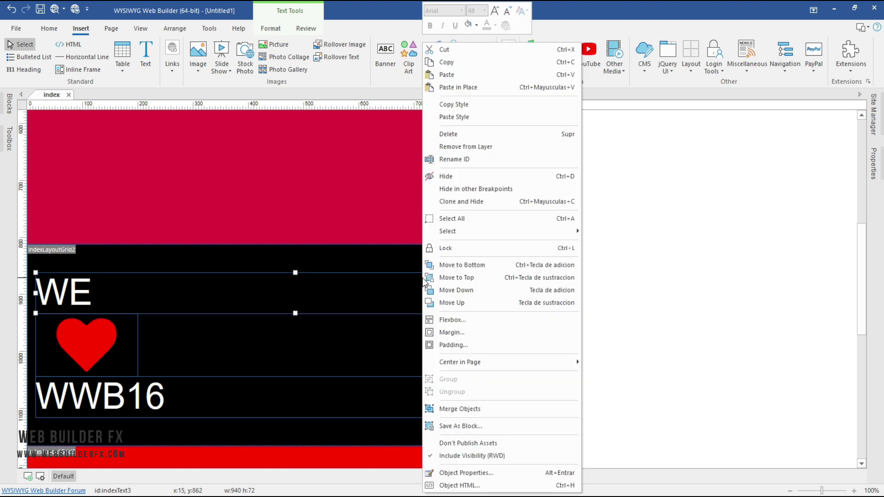
{"action": "left_click", "coordinate": [491, 471]}
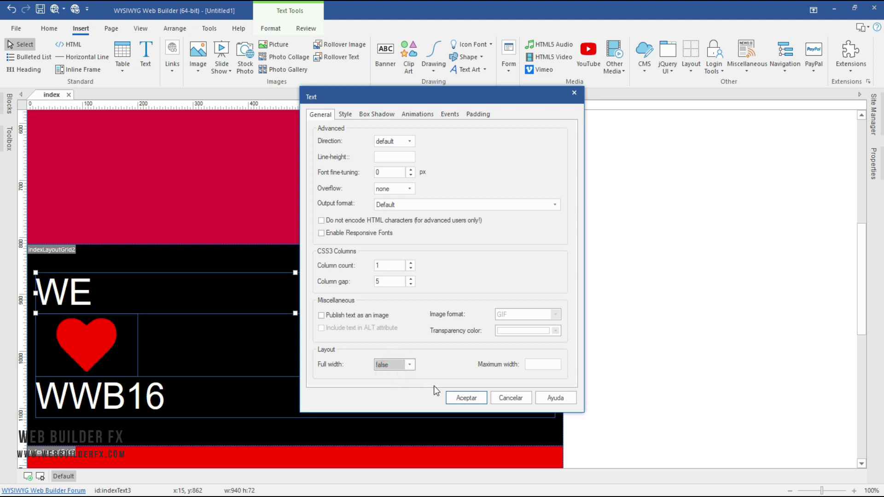
{"action": "left_click", "coordinate": [458, 398]}
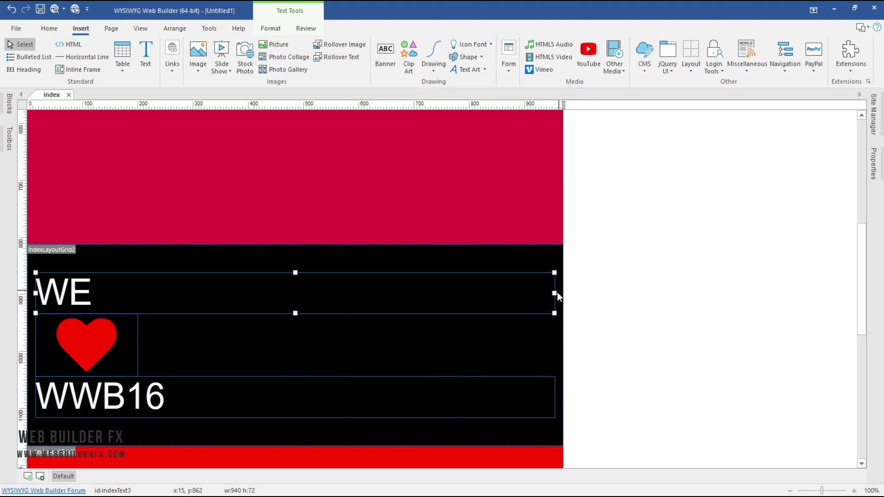
{"action": "left_click_drag", "start_coordinate": [554, 293], "coordinate": [99, 294]}
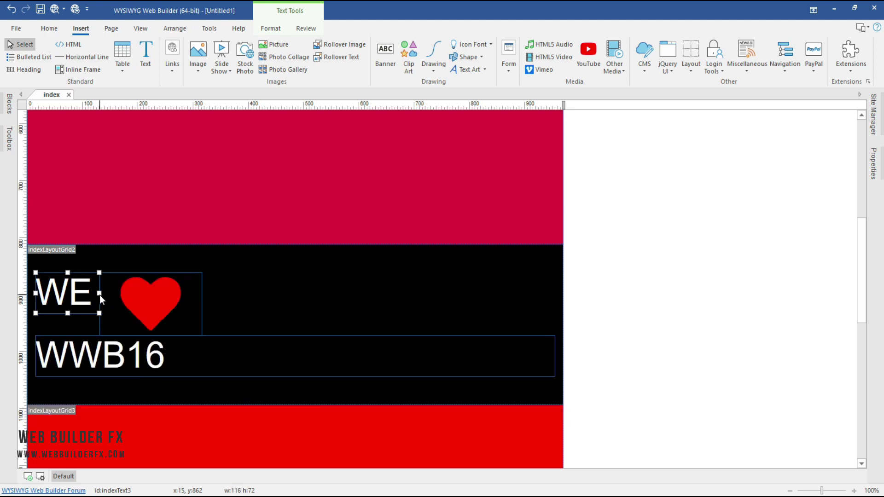
Set the WWB16 text's full width to false, narrowing its box to about 252 px and the WE box to about 106 px.
{"action": "left_click", "coordinate": [412, 367]}
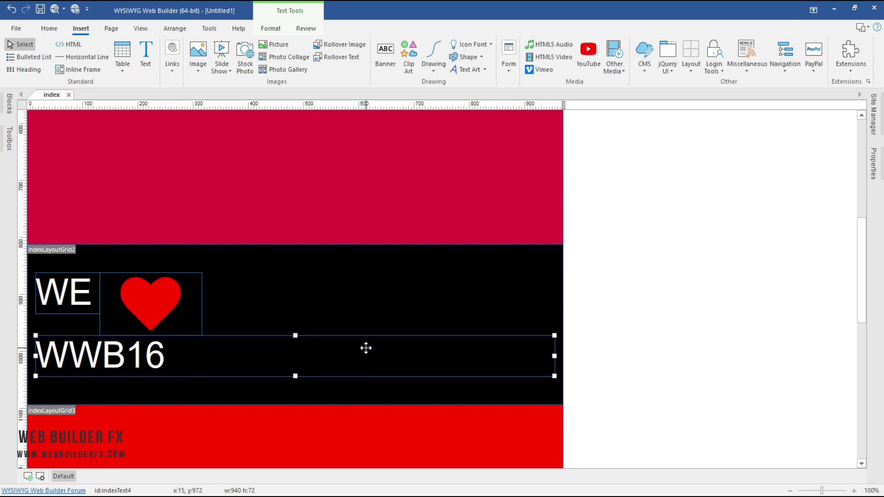
{"action": "right_click", "coordinate": [395, 346]}
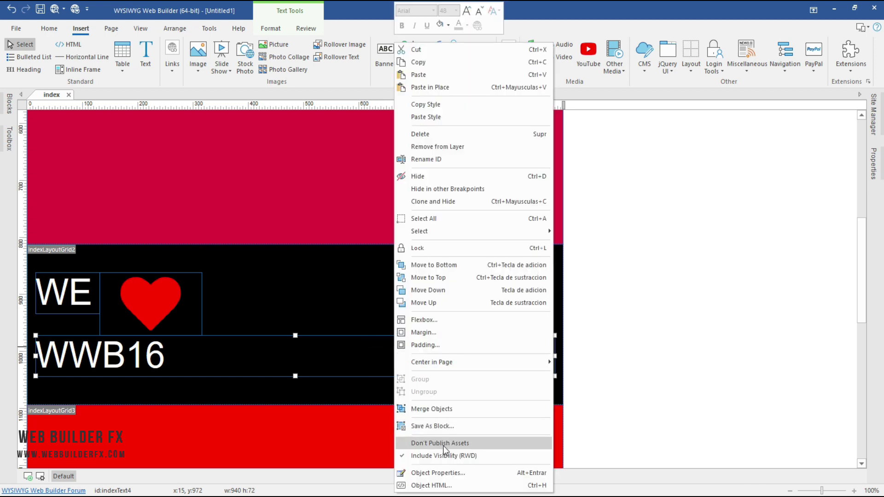
{"action": "left_click", "coordinate": [460, 472]}
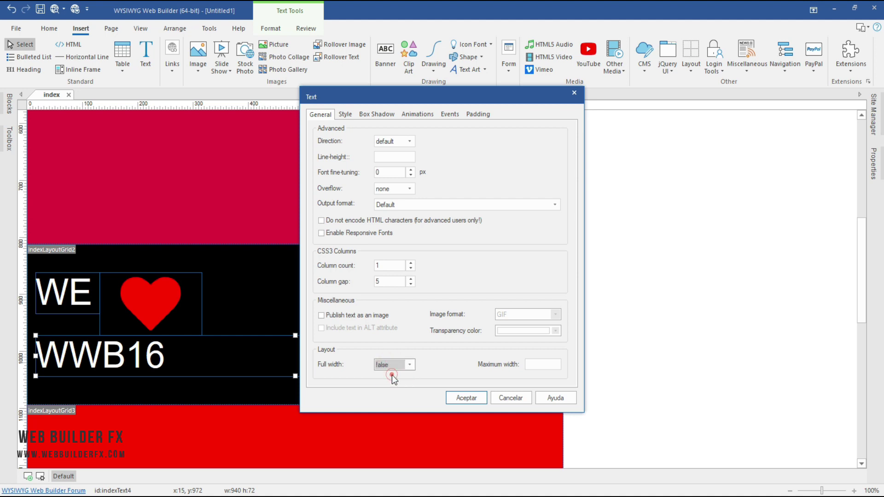
{"action": "left_click", "coordinate": [466, 397]}
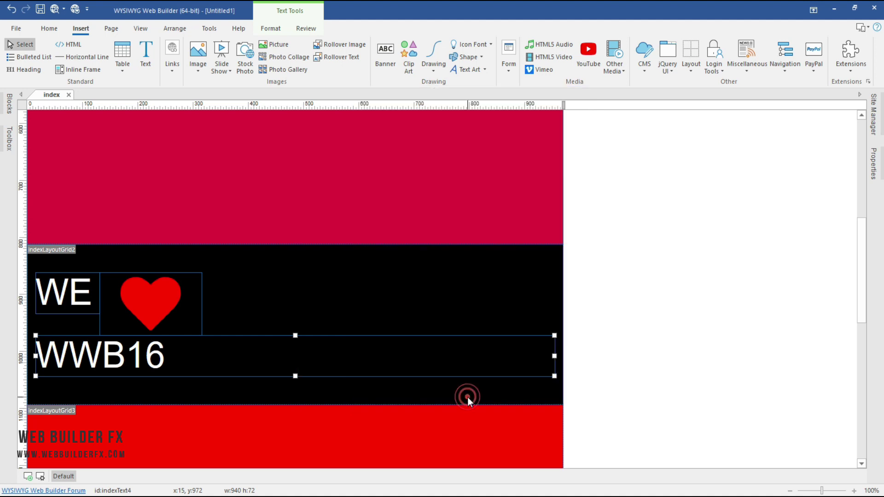
{"action": "left_click_drag", "start_coordinate": [554, 356], "coordinate": [175, 341]}
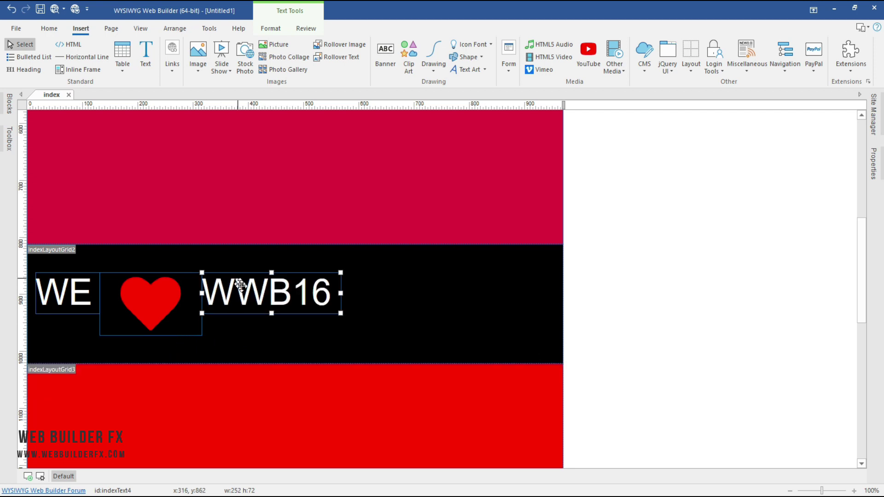
{"action": "left_click", "coordinate": [72, 298]}
{"action": "left_click_drag", "start_coordinate": [98, 293], "coordinate": [94, 293]}
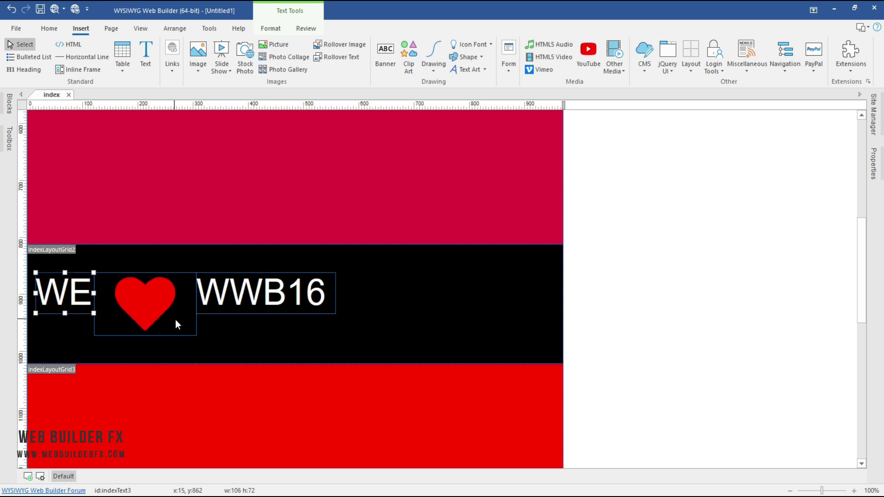
Set the black layout grid's horizontal column alignment to center.
{"action": "double_click", "coordinate": [489, 291]}
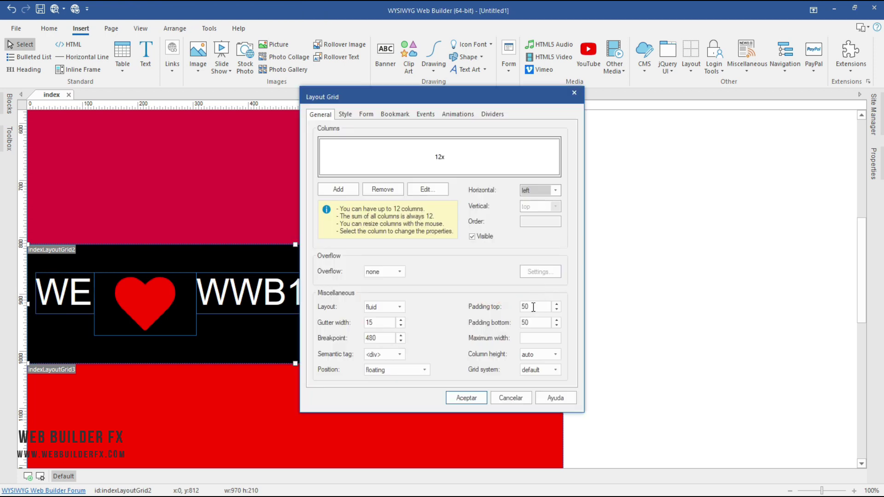
{"action": "left_click", "coordinate": [529, 209]}
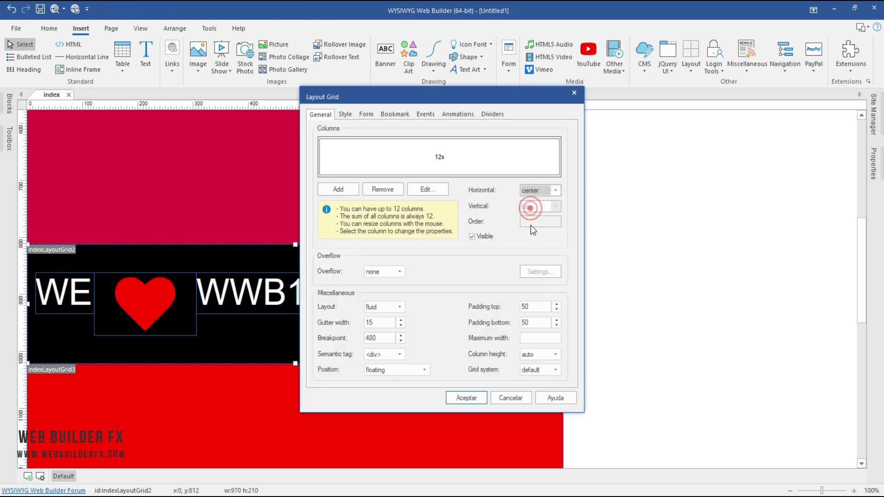
{"action": "left_click", "coordinate": [466, 398]}
Shrink the heart icon in the black layout grid to about 152 by 74 px.
{"action": "left_click", "coordinate": [233, 295]}
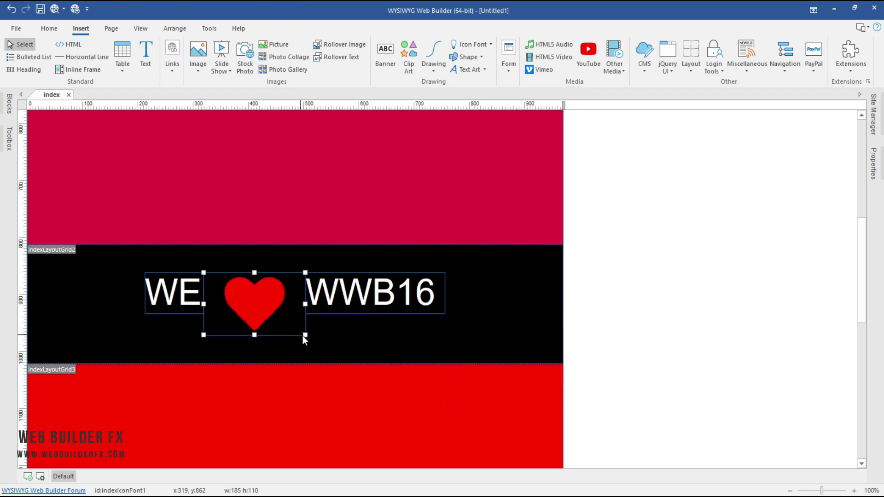
{"action": "left_click_drag", "start_coordinate": [305, 335], "coordinate": [287, 315]}
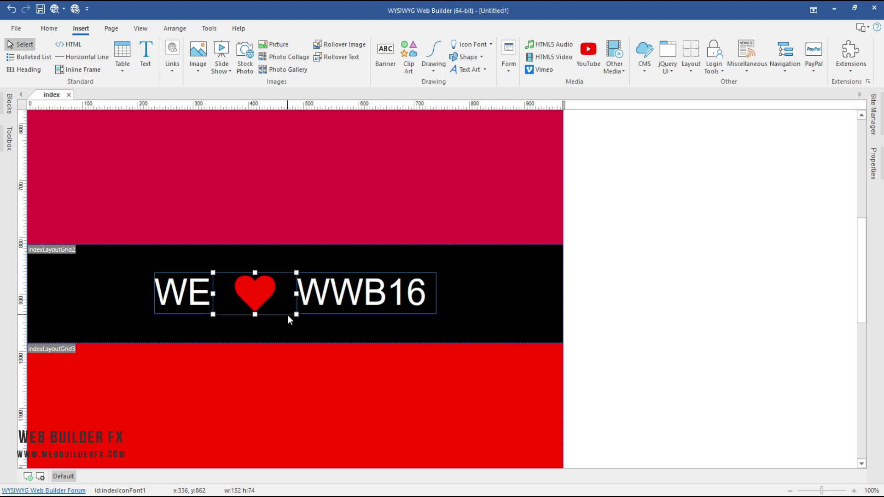
{"action": "left_click", "coordinate": [310, 328]}
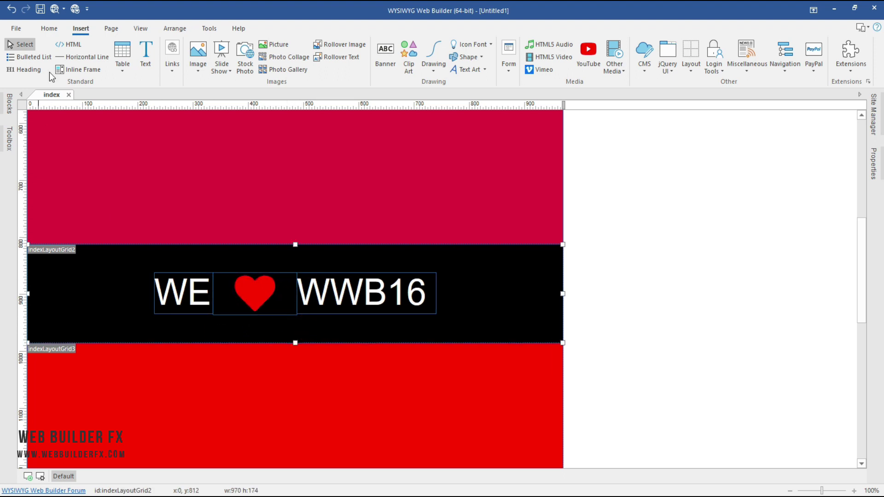
Preview the page in the browser and examine the stacked sections and the WE, heart and WWB16 row before closing it.
{"action": "left_click", "coordinate": [57, 8]}
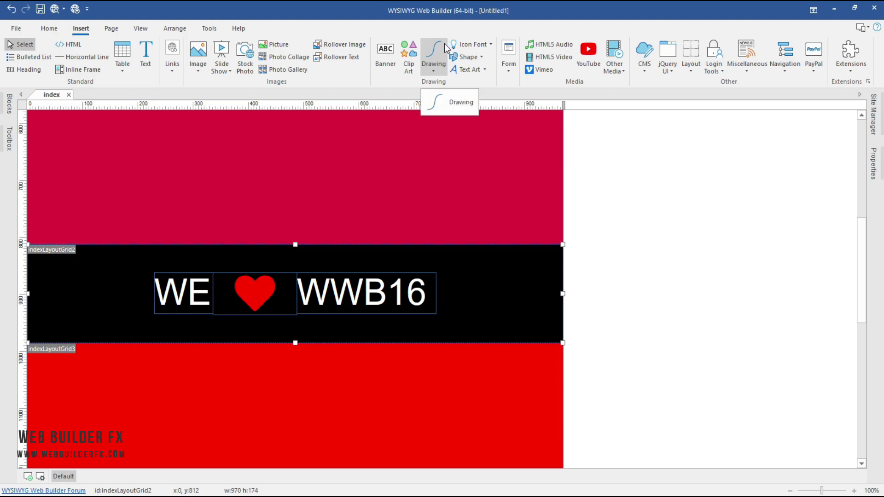
{"action": "scroll", "coordinate": [1, 136], "scroll_direction": "down", "scroll_amount": 5}
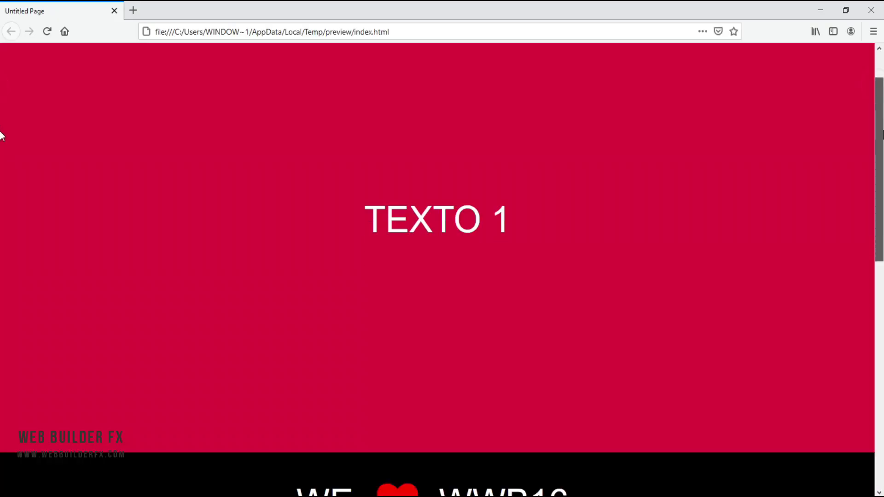
{"action": "scroll", "coordinate": [1, 206], "scroll_direction": "down", "scroll_amount": 3}
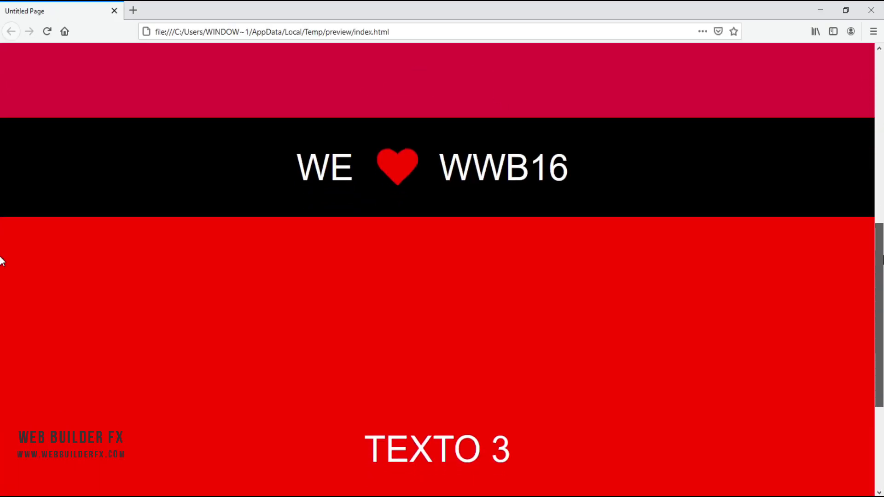
{"action": "scroll", "coordinate": [1, 262], "scroll_direction": "down", "scroll_amount": 2}
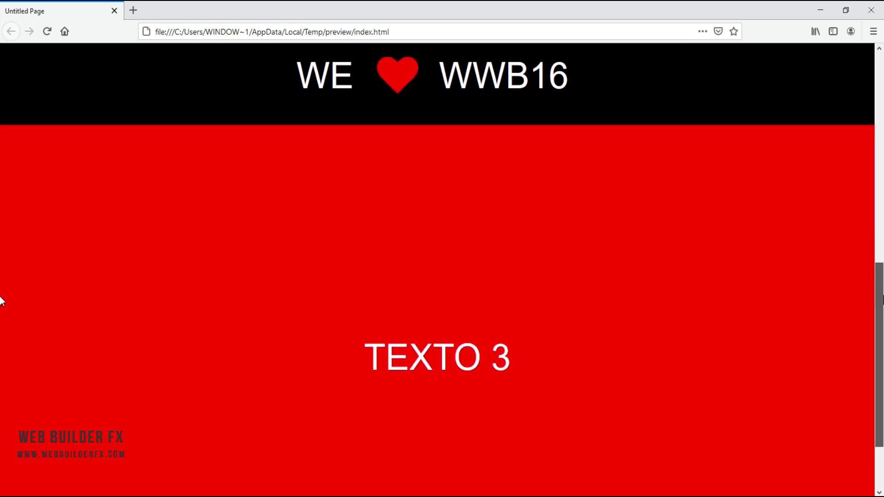
{"action": "scroll", "coordinate": [1, 301], "scroll_direction": "up", "scroll_amount": 2}
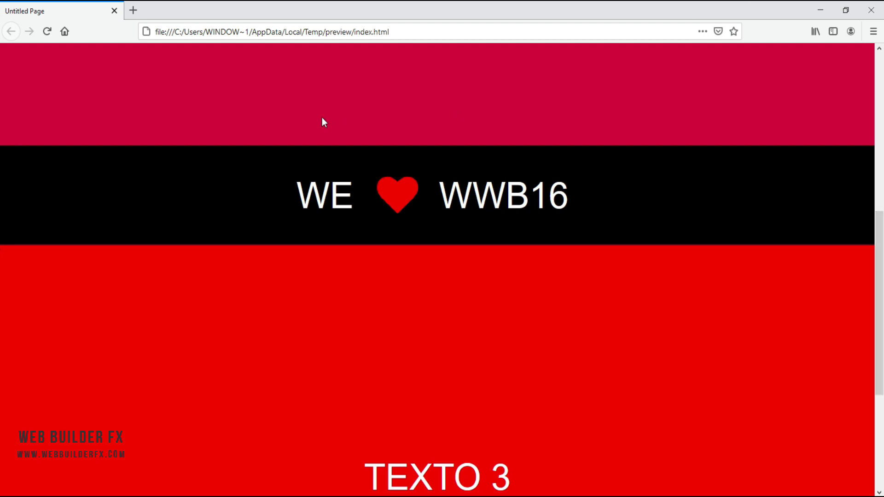
{"action": "left_click_drag", "start_coordinate": [289, 199], "coordinate": [363, 194]}
{"action": "left_click", "coordinate": [310, 193]}
{"action": "left_click_drag", "start_coordinate": [878, 352], "coordinate": [880, 260]}
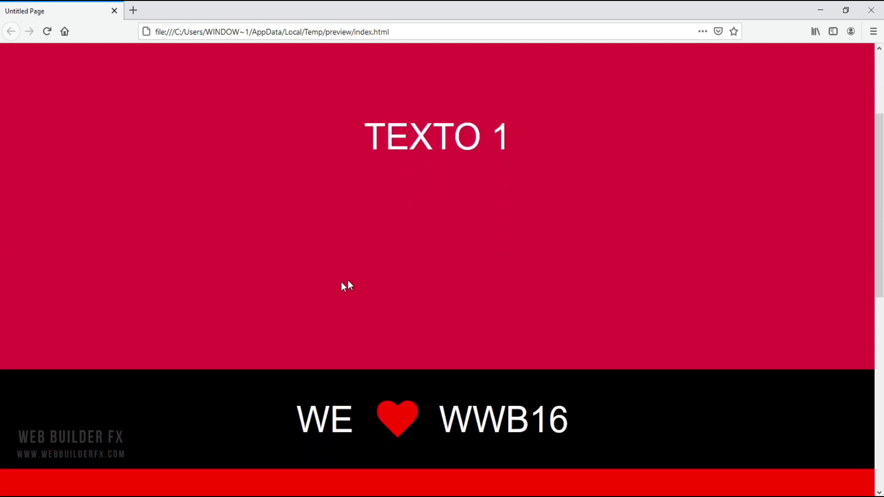
{"action": "scroll", "coordinate": [322, 290], "scroll_direction": "down", "scroll_amount": 6}
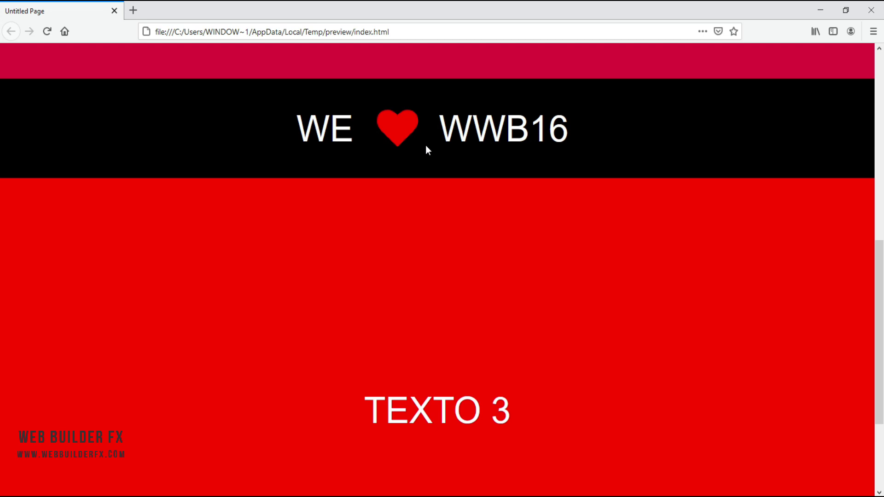
{"action": "left_click_drag", "start_coordinate": [433, 130], "coordinate": [603, 145]}
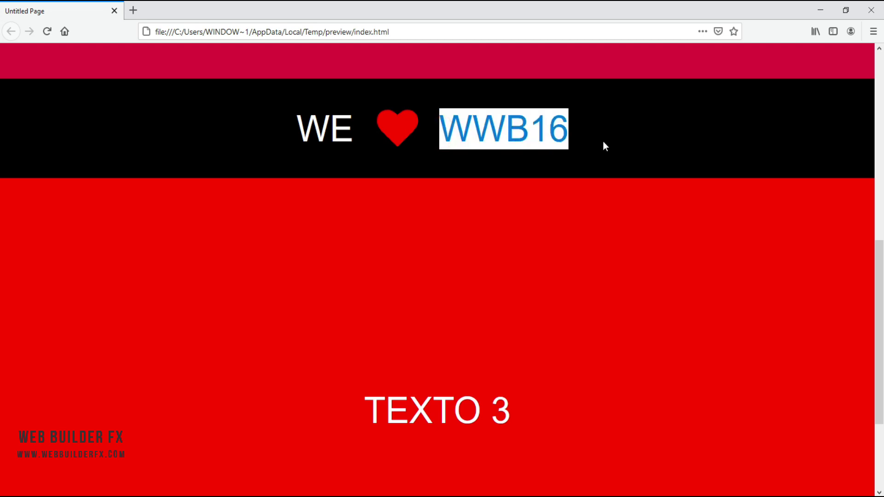
{"action": "left_click", "coordinate": [603, 141]}
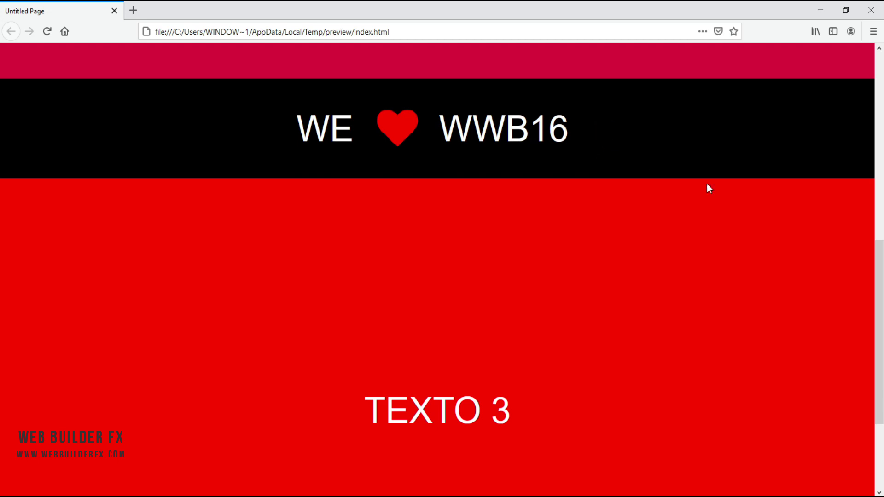
{"action": "mouse_move", "coordinate": [880, 251]}
{"action": "left_mouse_down"}
{"action": "mouse_move", "coordinate": [880, 306]}
{"action": "mouse_move", "coordinate": [880, 264]}
{"action": "left_mouse_up"}
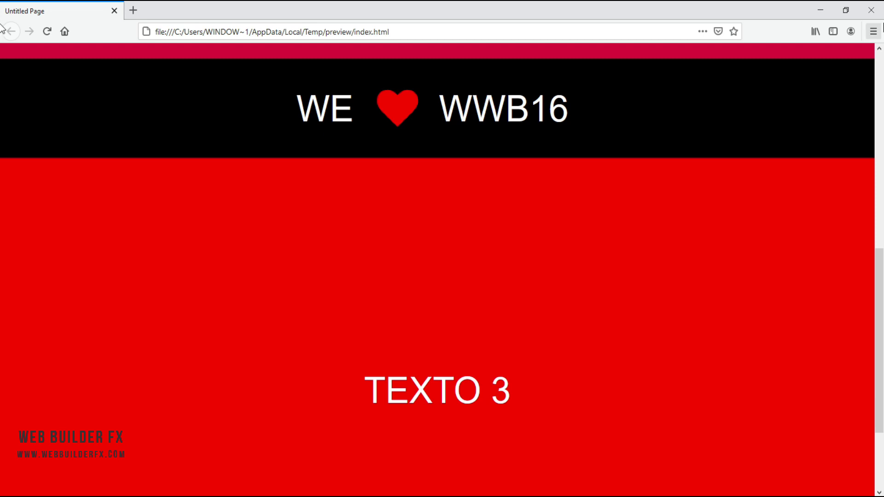
{"action": "left_click", "coordinate": [871, 10]}
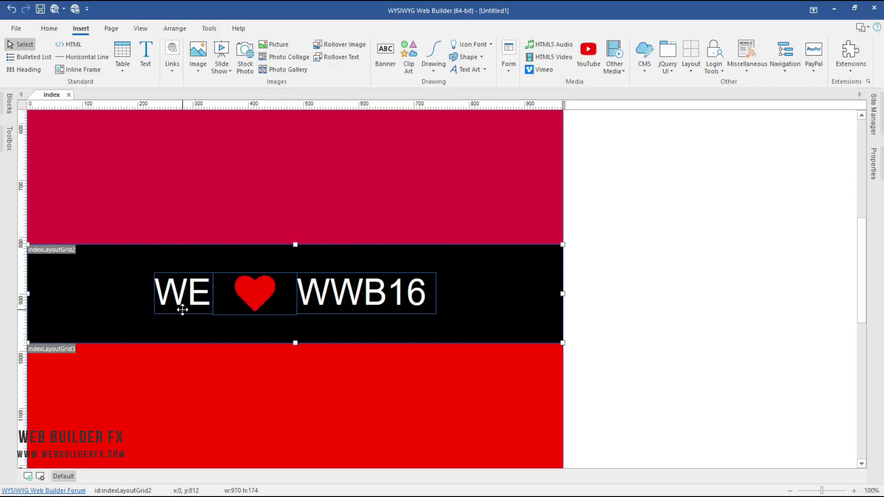
Give the WE text a Slide In Left entrance animation that plays when the object is fully visible.
{"action": "scroll", "coordinate": [182, 310], "scroll_direction": "up", "scroll_amount": 1}
{"action": "left_click", "coordinate": [182, 324]}
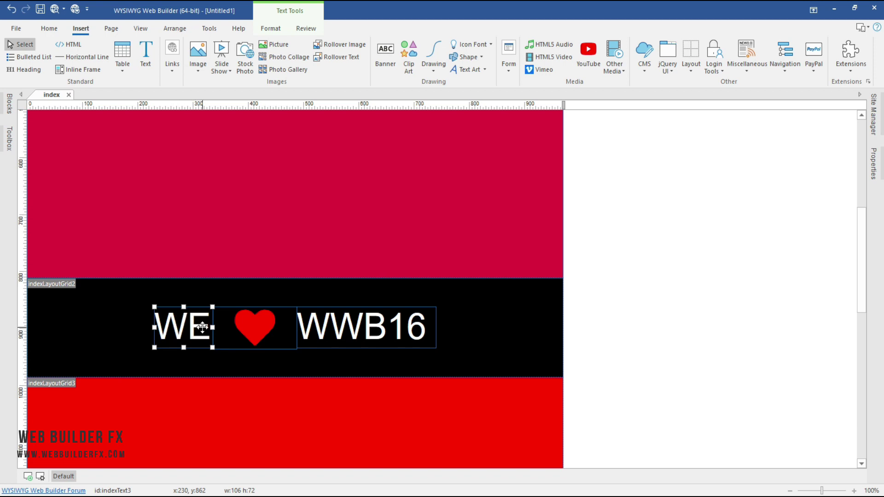
{"action": "left_click", "coordinate": [48, 28]}
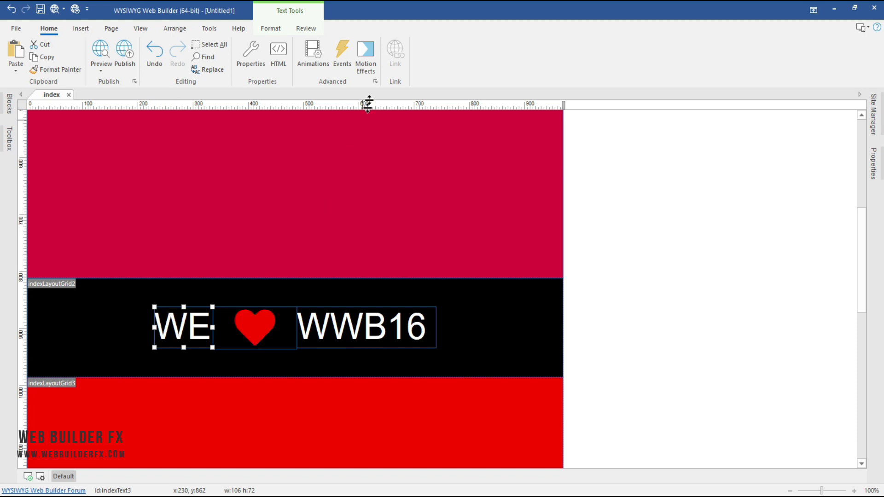
{"action": "left_click", "coordinate": [367, 49]}
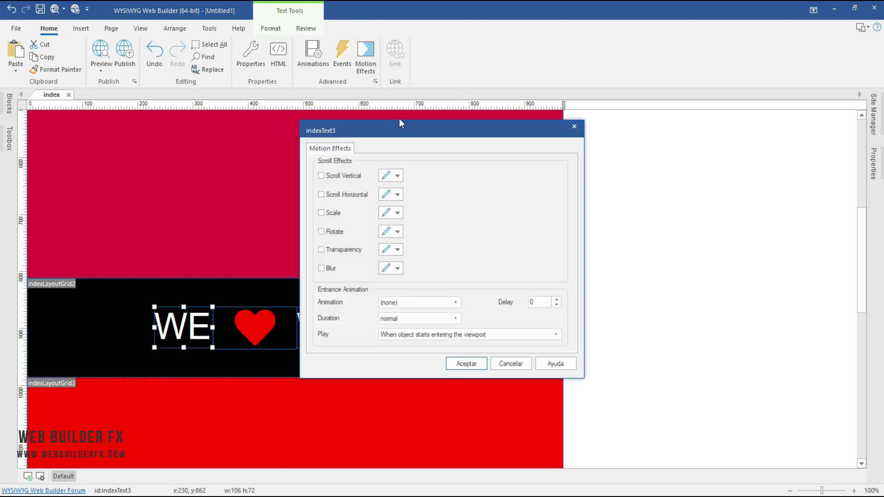
{"action": "left_click_drag", "start_coordinate": [458, 132], "coordinate": [551, 93]}
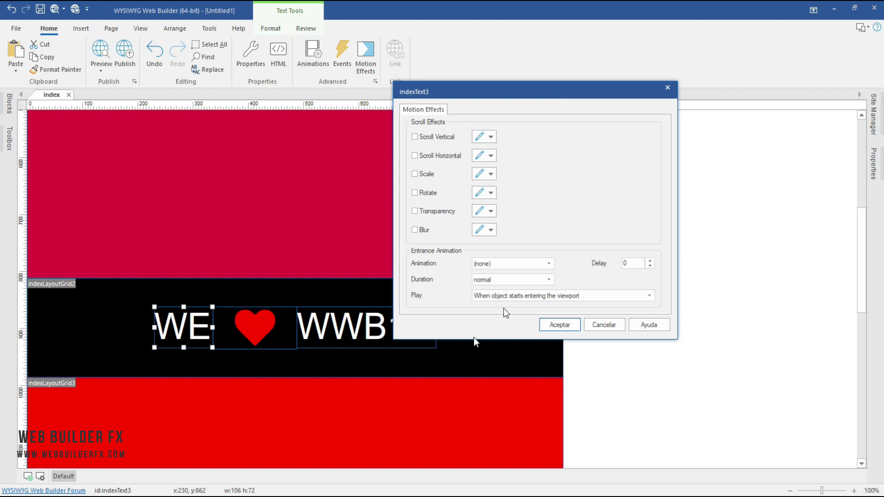
{"action": "left_click", "coordinate": [507, 262]}
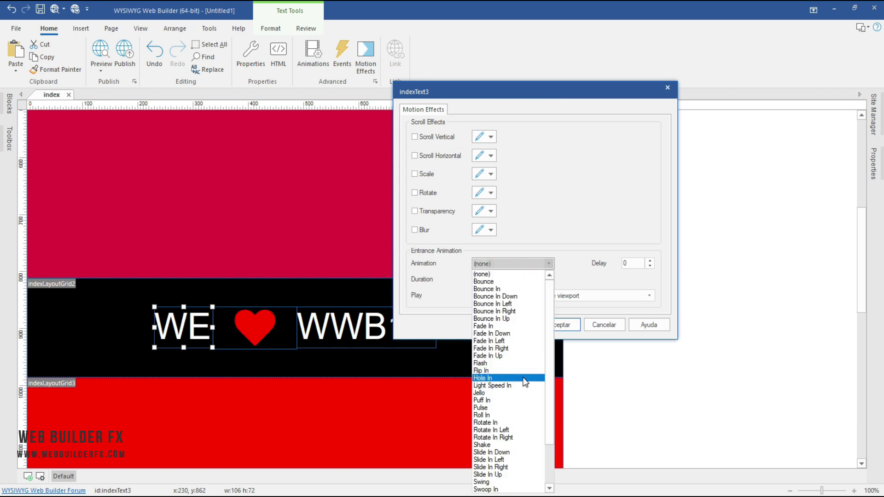
{"action": "scroll", "coordinate": [525, 382], "scroll_direction": "down", "scroll_amount": 2}
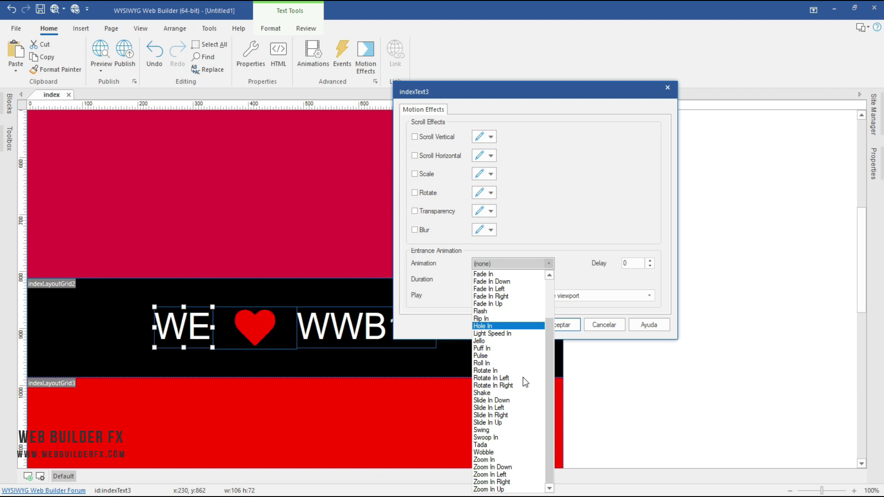
{"action": "left_click", "coordinate": [481, 408]}
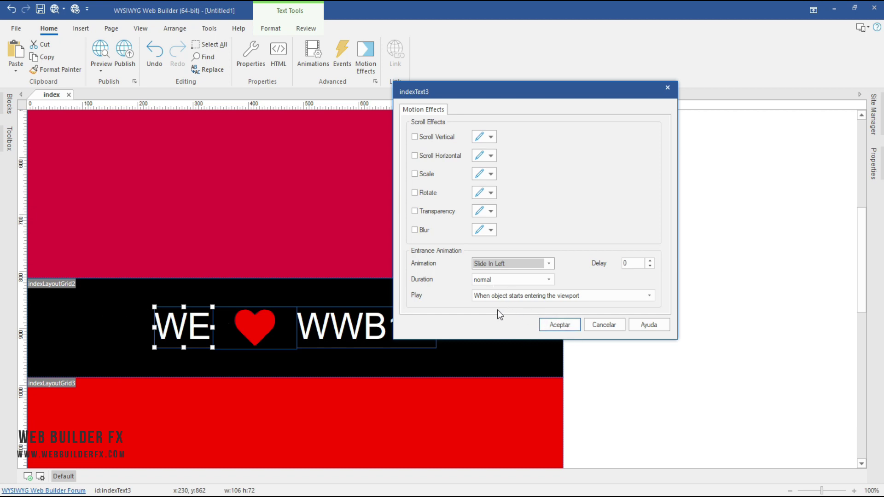
{"action": "left_click", "coordinate": [496, 298]}
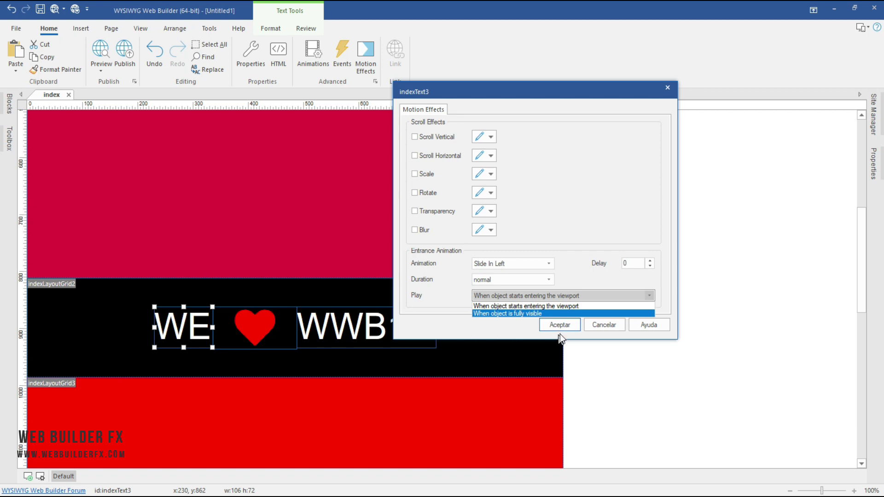
{"action": "left_click", "coordinate": [512, 313]}
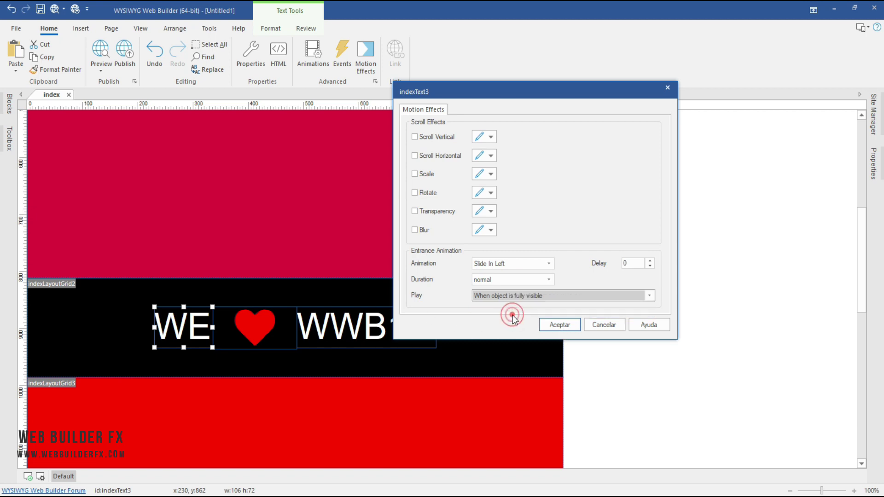
{"action": "left_click", "coordinate": [560, 325]}
Preview the page in the browser to check the WE text's entrance animation in the black section.
{"action": "left_click", "coordinate": [109, 55]}
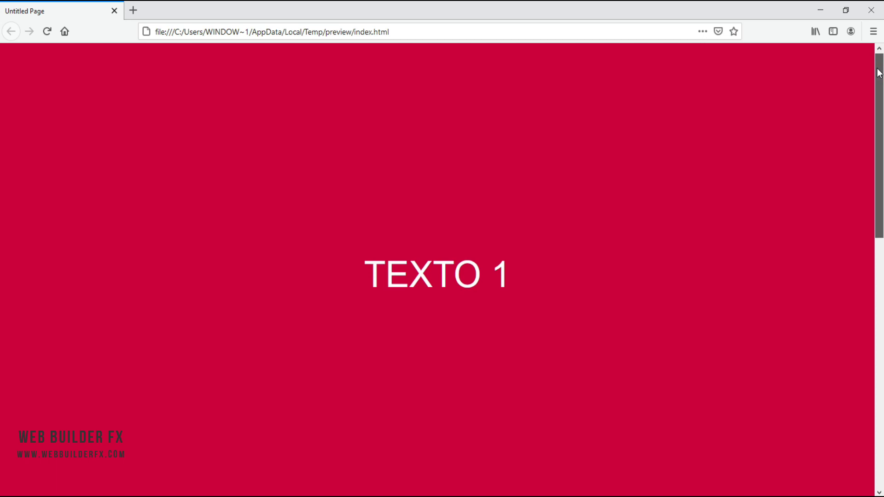
{"action": "left_click_drag", "start_coordinate": [879, 73], "coordinate": [855, 194]}
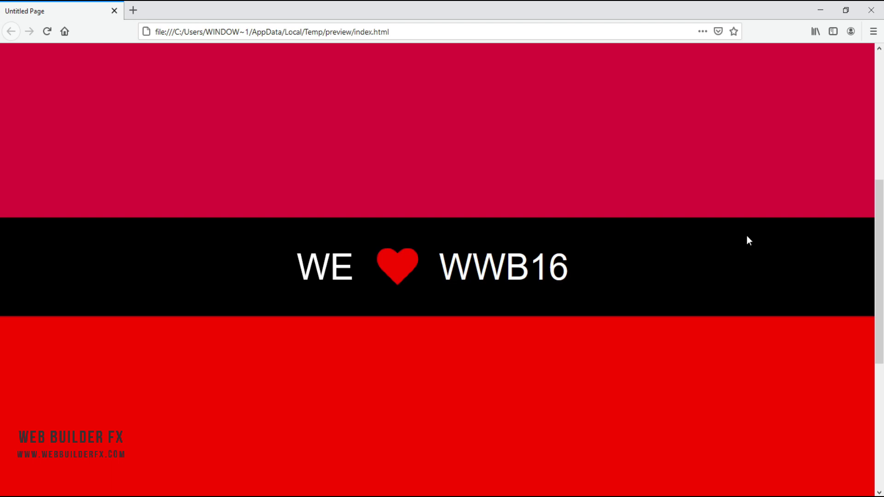
{"action": "left_click", "coordinate": [871, 10]}
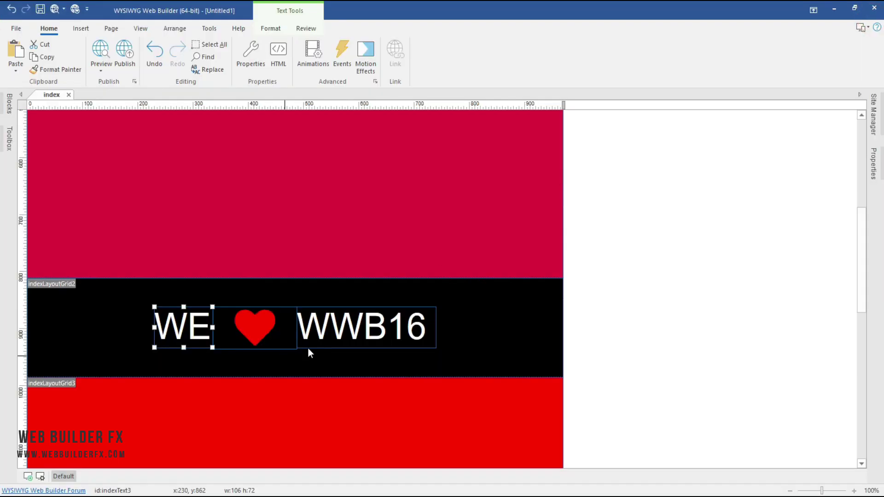
Give the WWB16 text a Slide In Right entrance animation that plays when the object is fully visible.
{"action": "left_click", "coordinate": [366, 323]}
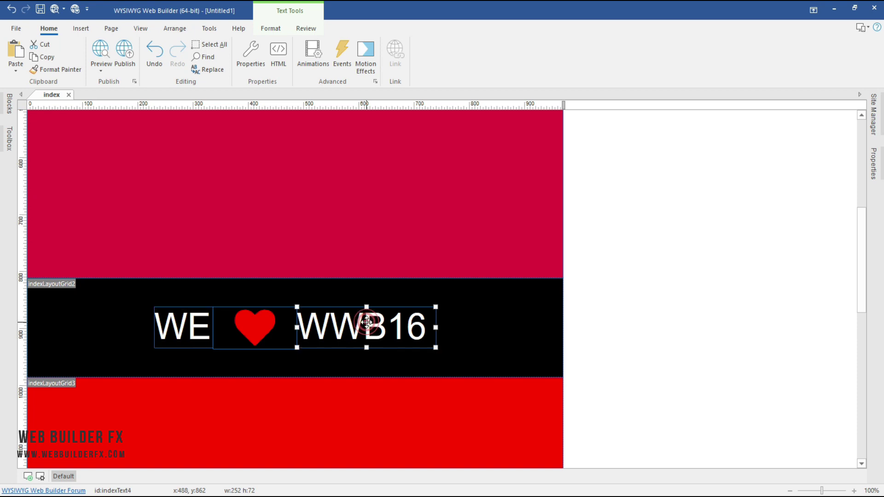
{"action": "left_click", "coordinate": [366, 52]}
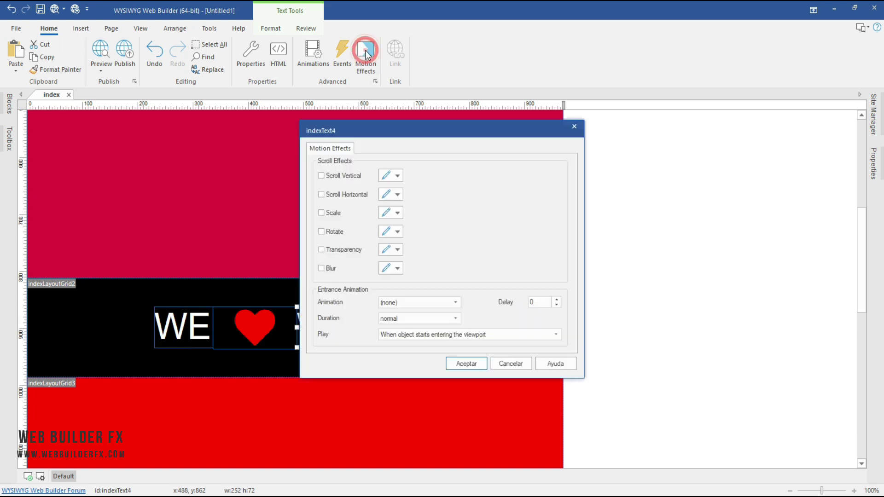
{"action": "left_click", "coordinate": [416, 333]}
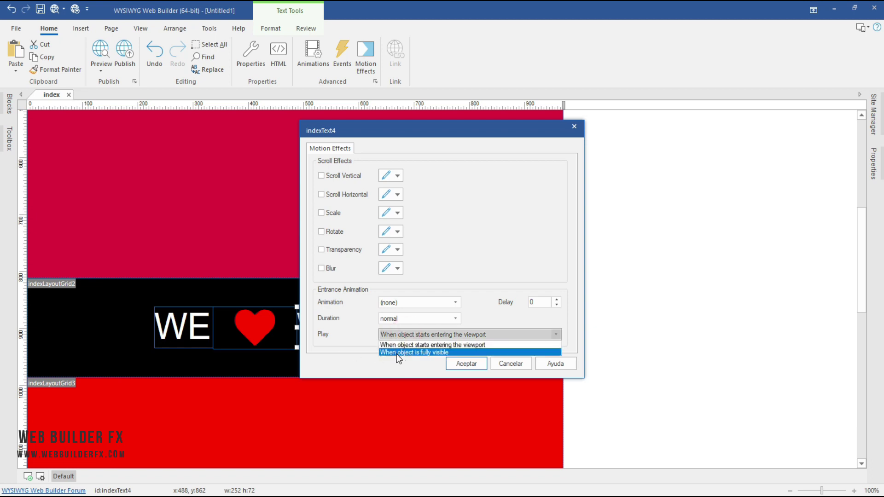
{"action": "left_click", "coordinate": [398, 352]}
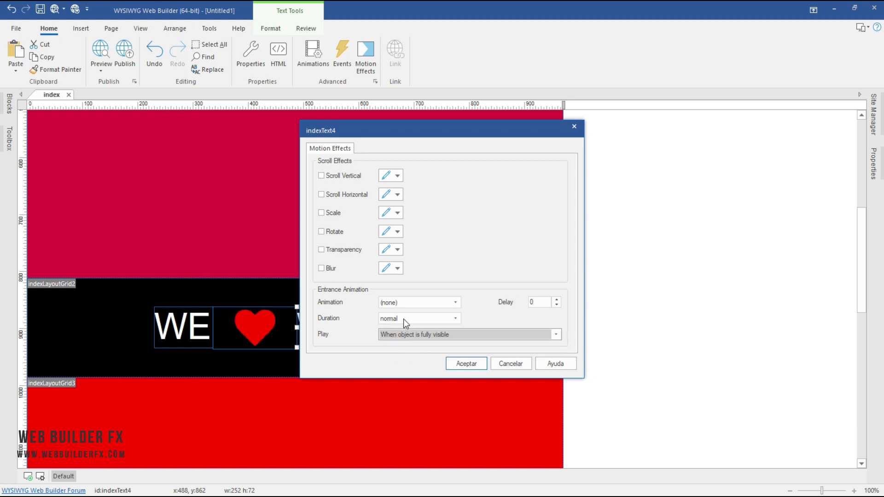
{"action": "left_click", "coordinate": [414, 303]}
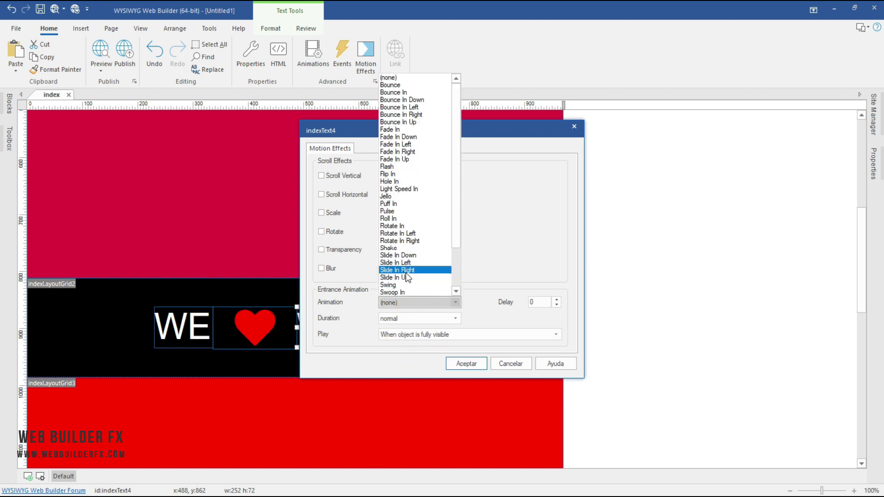
{"action": "left_click", "coordinate": [400, 270]}
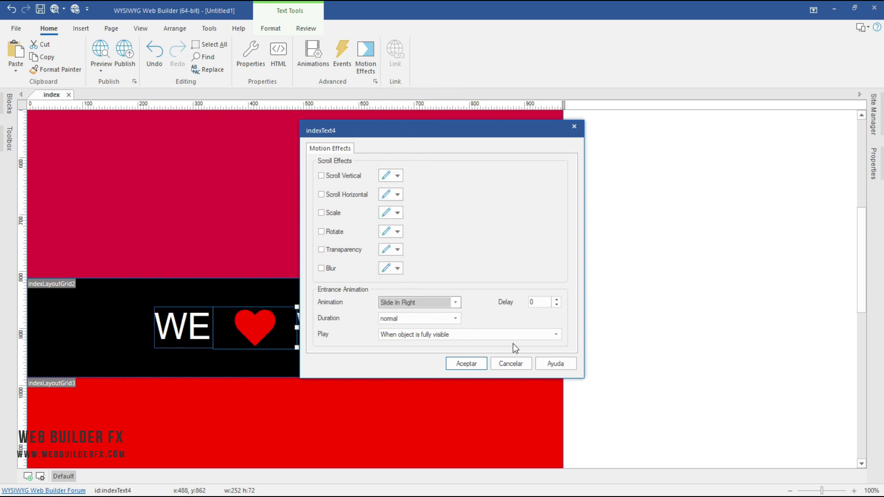
{"action": "left_click", "coordinate": [458, 361]}
Preview the page in the browser to check both the WE and WWB16 entrance animations while scrolling through the sections.
{"action": "left_click", "coordinate": [102, 49]}
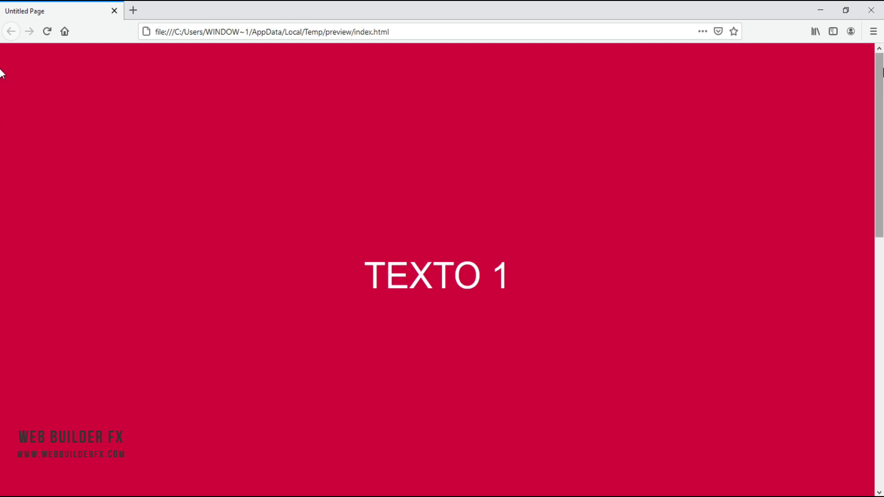
{"action": "left_click_drag", "start_coordinate": [880, 76], "coordinate": [877, 111]}
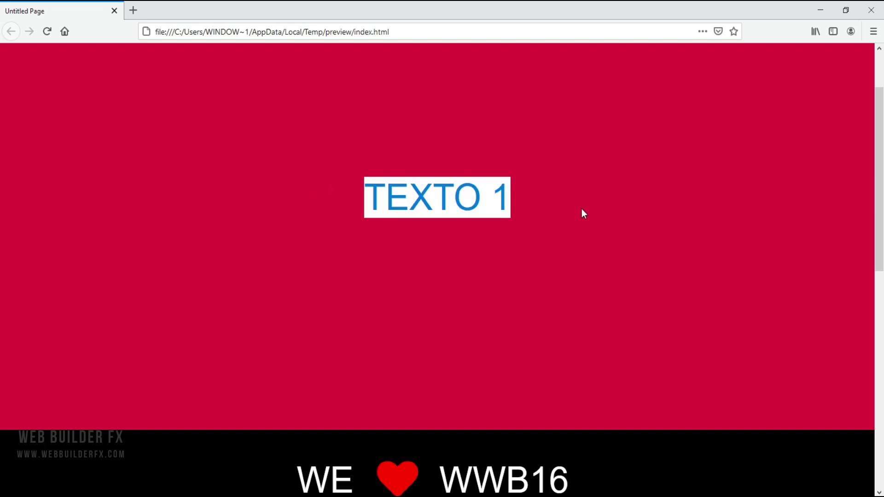
{"action": "scroll", "coordinate": [581, 208], "scroll_direction": "down", "scroll_amount": 3}
{"action": "scroll", "coordinate": [582, 213], "scroll_direction": "down", "scroll_amount": 5}
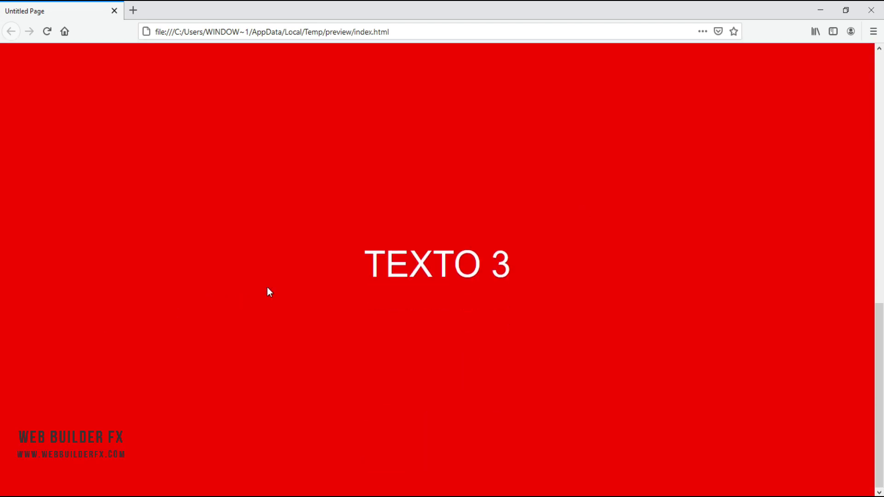
{"action": "left_click", "coordinate": [267, 286]}
{"action": "scroll", "coordinate": [595, 304], "scroll_direction": "up", "scroll_amount": 5}
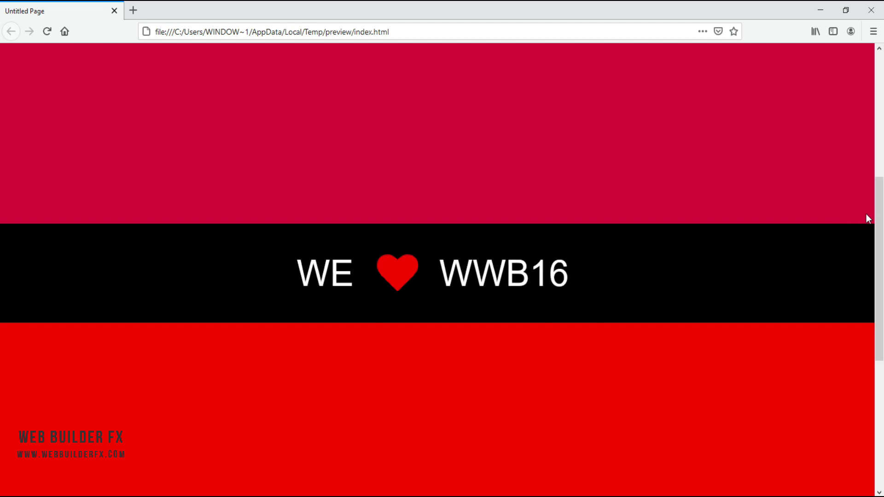
{"action": "mouse_move", "coordinate": [874, 207]}
{"action": "left_mouse_down"}
{"action": "mouse_move", "coordinate": [881, 385]}
{"action": "mouse_move", "coordinate": [862, 55]}
{"action": "mouse_move", "coordinate": [881, 203]}
{"action": "mouse_move", "coordinate": [882, 366]}
{"action": "mouse_move", "coordinate": [870, 234]}
{"action": "mouse_move", "coordinate": [870, 151]}
{"action": "mouse_move", "coordinate": [881, 138]}
{"action": "mouse_move", "coordinate": [882, 217]}
{"action": "left_mouse_up"}
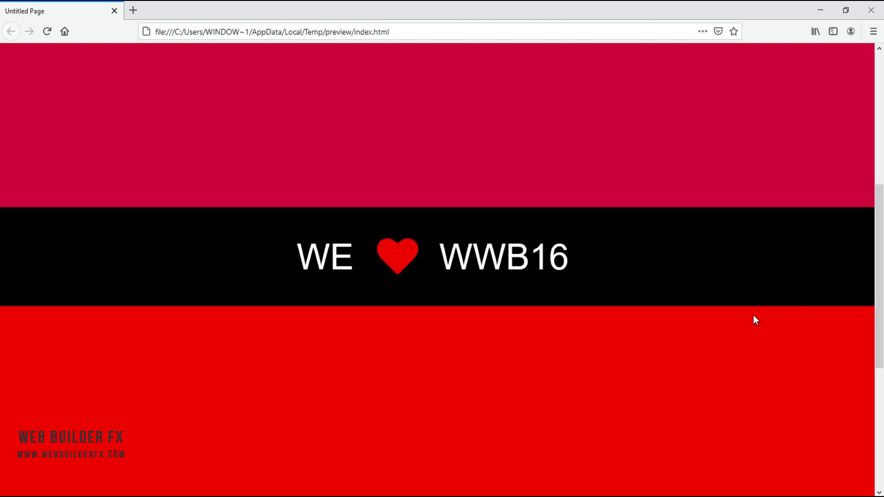
{"action": "left_click", "coordinate": [362, 247]}
{"action": "left_click", "coordinate": [871, 10]}
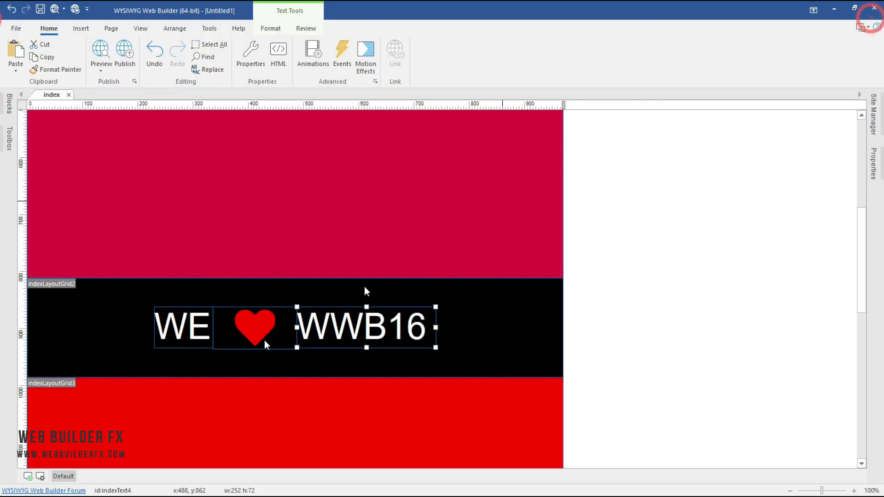
Give the heart icon a Scroll Vertical motion effect starting when the object is fully visible, with a start value of 50.
{"action": "left_click", "coordinate": [252, 327]}
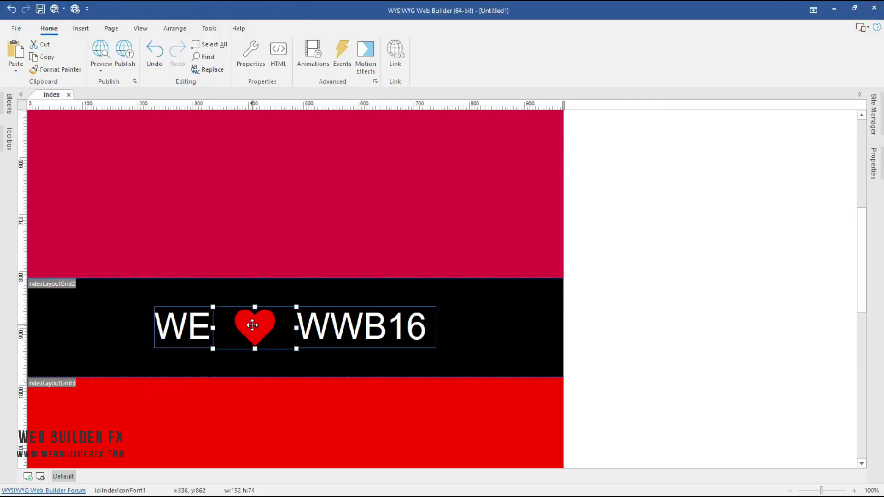
{"action": "left_click", "coordinate": [366, 48]}
{"action": "left_click_drag", "start_coordinate": [434, 131], "coordinate": [524, 118]}
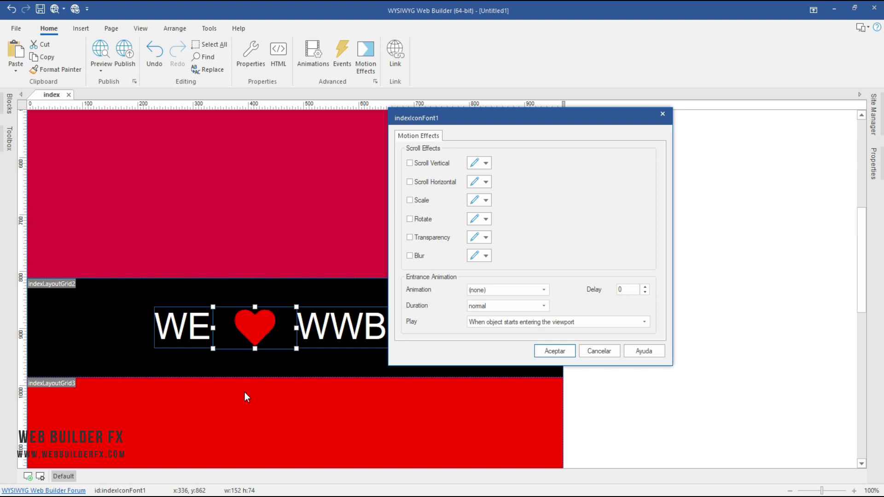
{"action": "left_click", "coordinate": [409, 163]}
{"action": "left_click", "coordinate": [483, 165]}
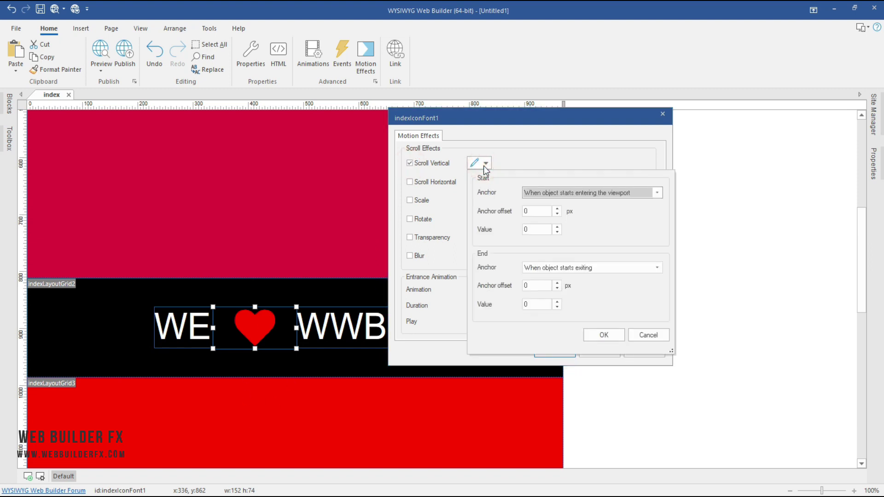
{"action": "left_click", "coordinate": [557, 194]}
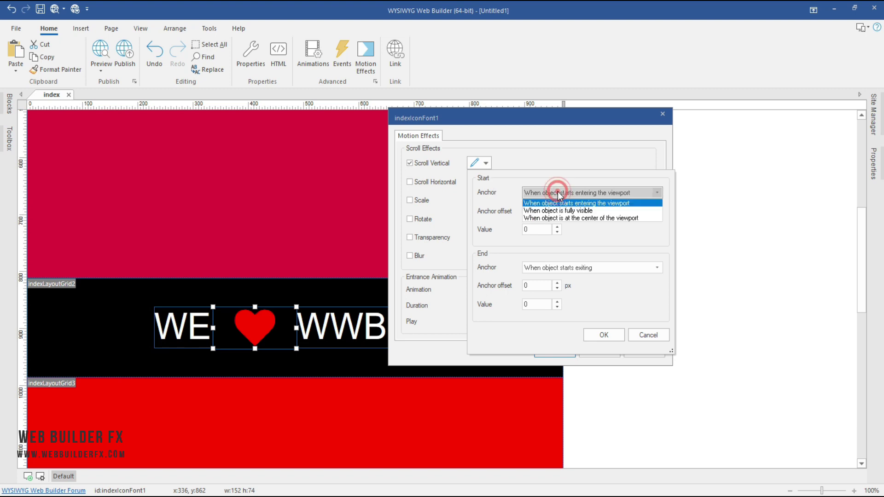
{"action": "left_click", "coordinate": [579, 211]}
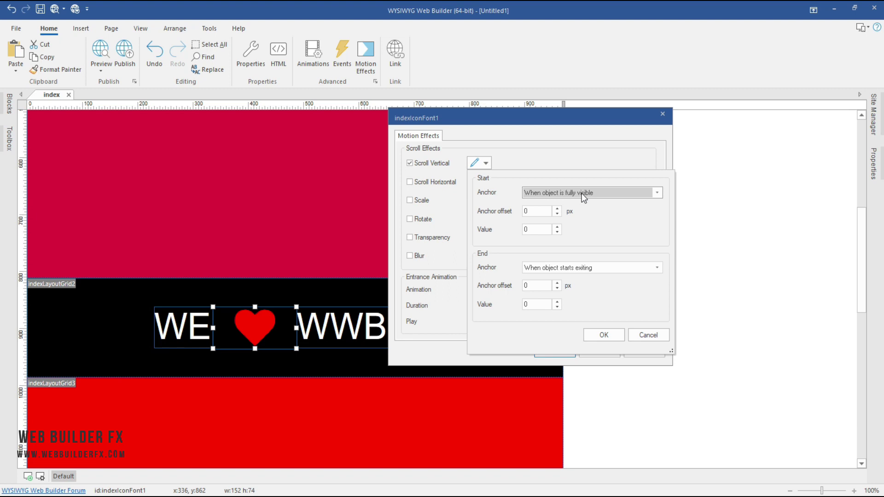
{"action": "left_click", "coordinate": [537, 229]}
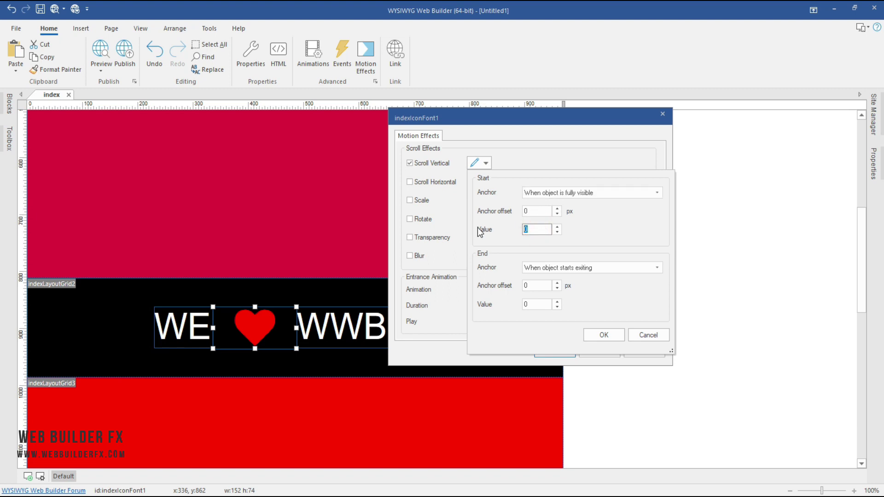
{"action": "type", "text": "50"}
{"action": "left_click", "coordinate": [600, 335]}
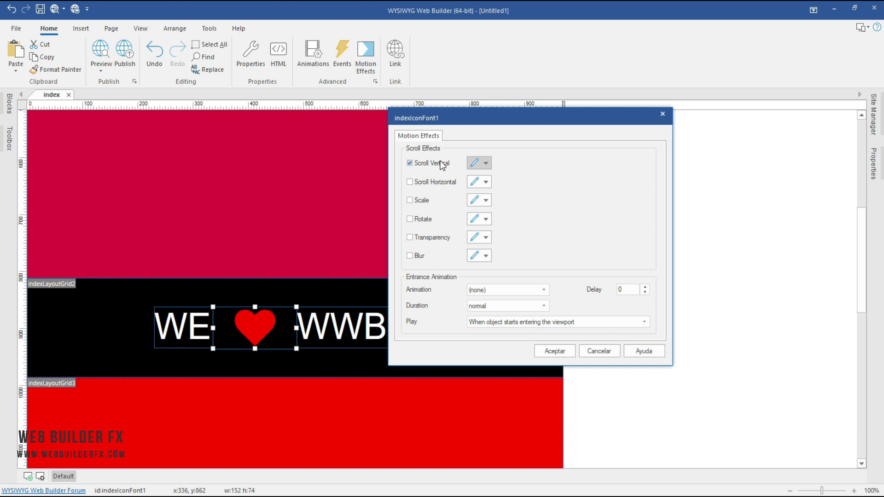
{"action": "left_click", "coordinate": [545, 352]}
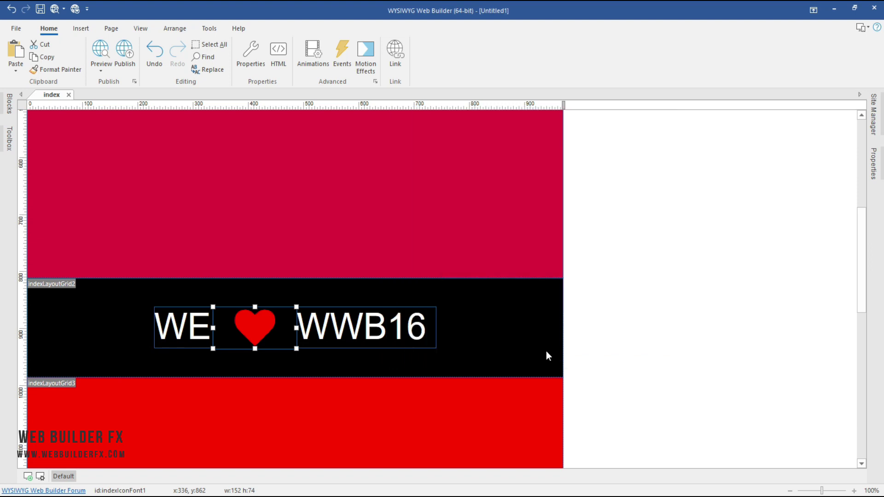
Preview the page in the browser and scroll repeatedly past the black section to check the heart's vertical motion alongside the text animations.
{"action": "left_click", "coordinate": [97, 50]}
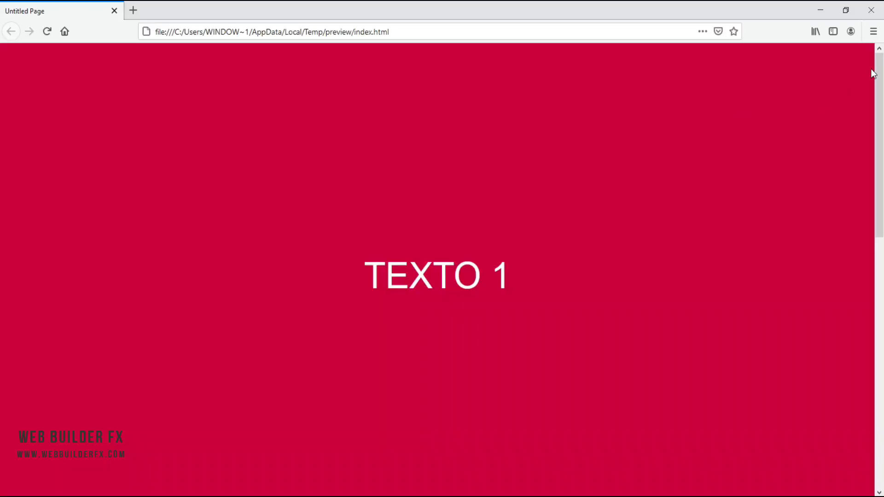
{"action": "left_click_drag", "start_coordinate": [881, 64], "coordinate": [880, 271]}
{"action": "left_click_drag", "start_coordinate": [265, 66], "coordinate": [588, 88]}
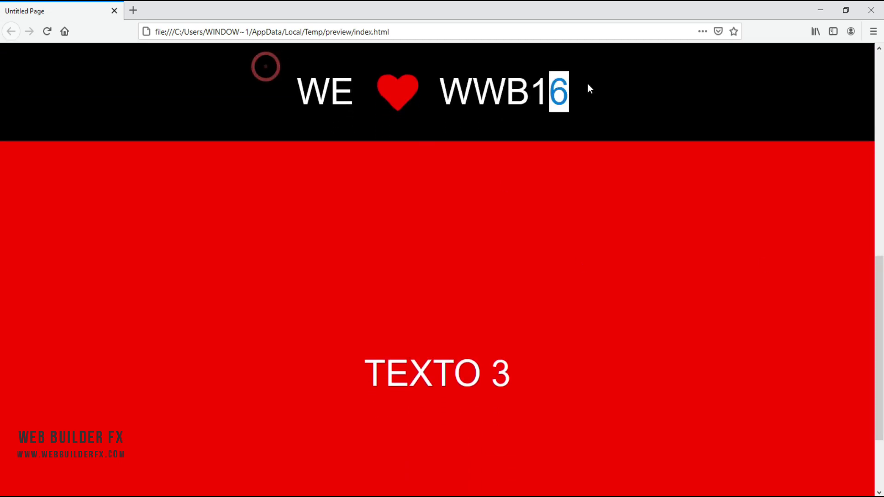
{"action": "left_click", "coordinate": [457, 165]}
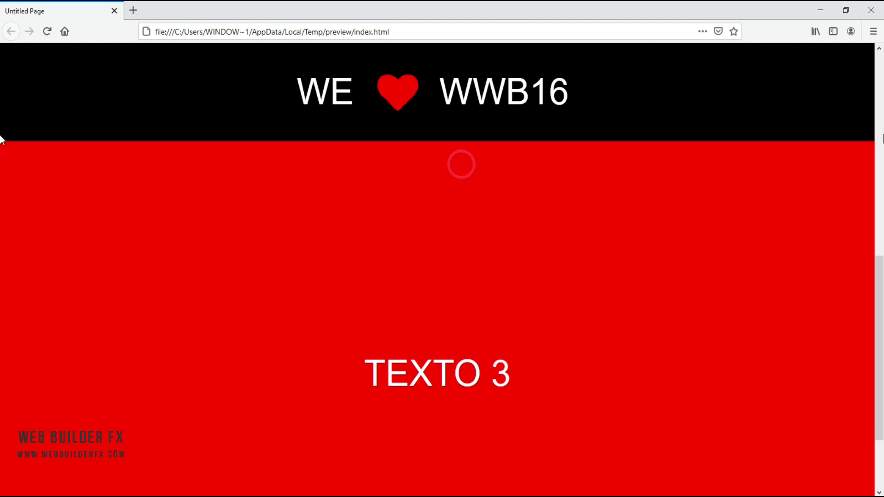
{"action": "left_click_drag", "start_coordinate": [880, 327], "coordinate": [877, 174]}
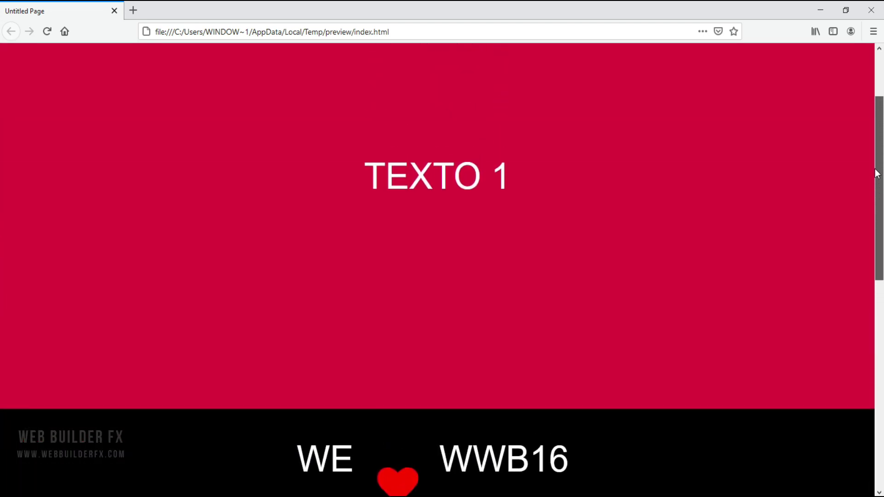
{"action": "scroll", "coordinate": [1, 213], "scroll_direction": "down", "scroll_amount": 8}
{"action": "scroll", "coordinate": [1, 355], "scroll_direction": "down", "scroll_amount": 2}
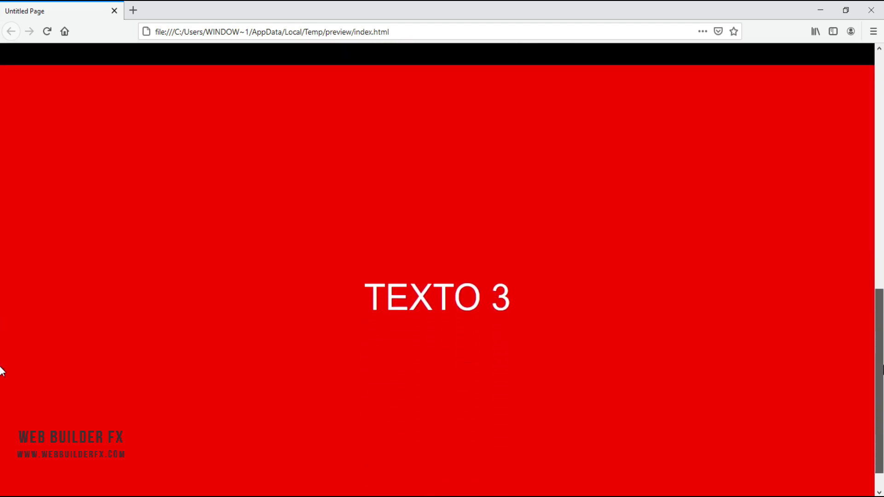
{"action": "left_click_drag", "start_coordinate": [880, 357], "coordinate": [880, 271]}
{"action": "scroll", "coordinate": [1, 246], "scroll_direction": "up", "scroll_amount": 6}
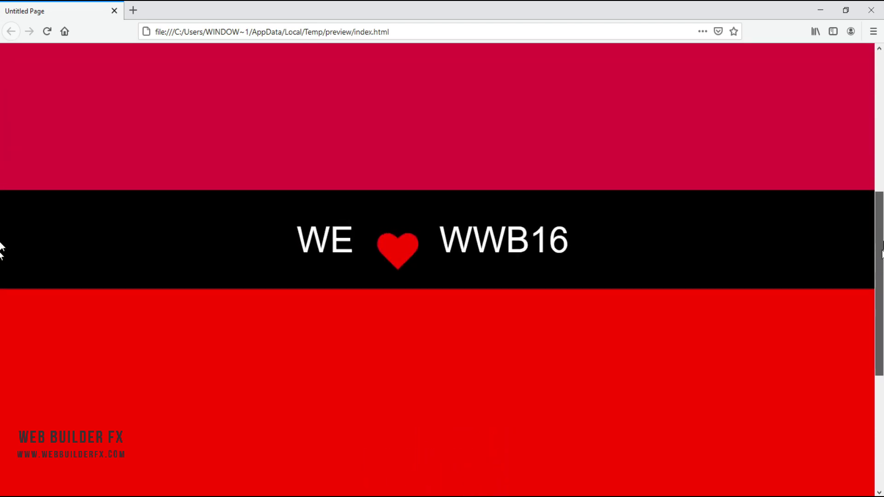
{"action": "scroll", "coordinate": [1, 241], "scroll_direction": "down", "scroll_amount": 10}
{"action": "scroll", "coordinate": [1, 364], "scroll_direction": "up", "scroll_amount": 5}
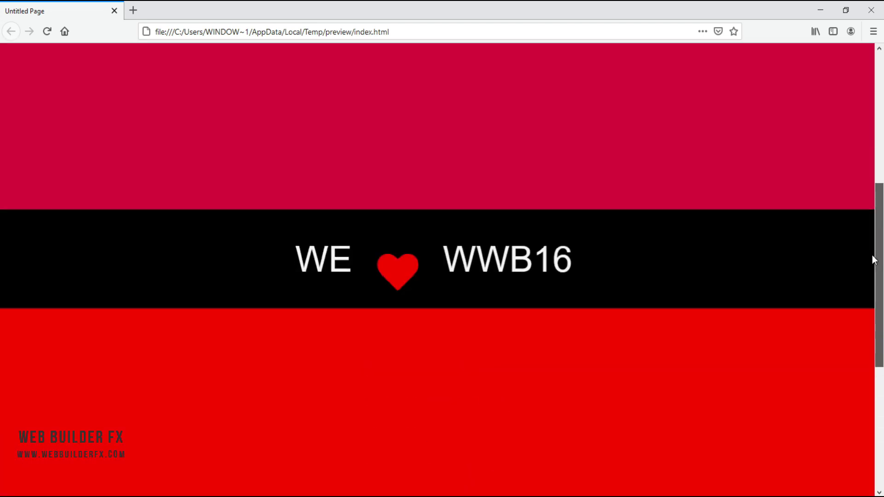
{"action": "scroll", "coordinate": [1, 382], "scroll_direction": "down", "scroll_amount": 6}
{"action": "scroll", "coordinate": [0, 387], "scroll_direction": "up", "scroll_amount": 5}
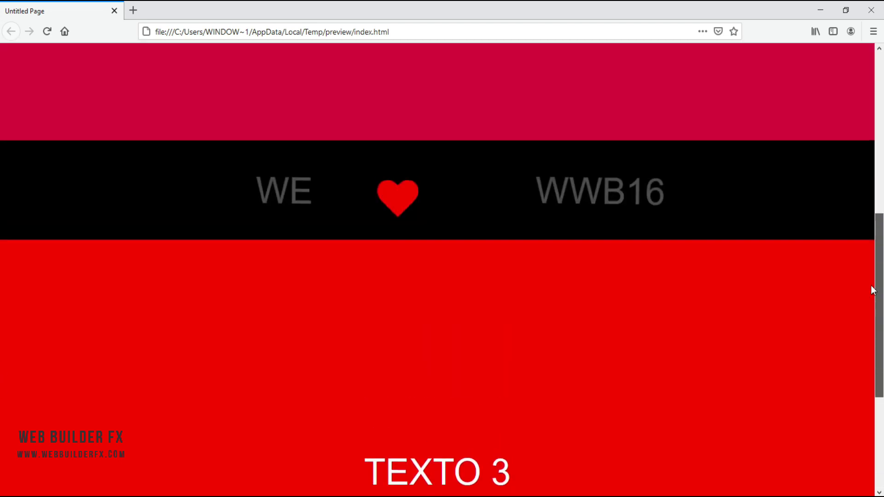
{"action": "scroll", "coordinate": [1, 396], "scroll_direction": "down", "scroll_amount": 5}
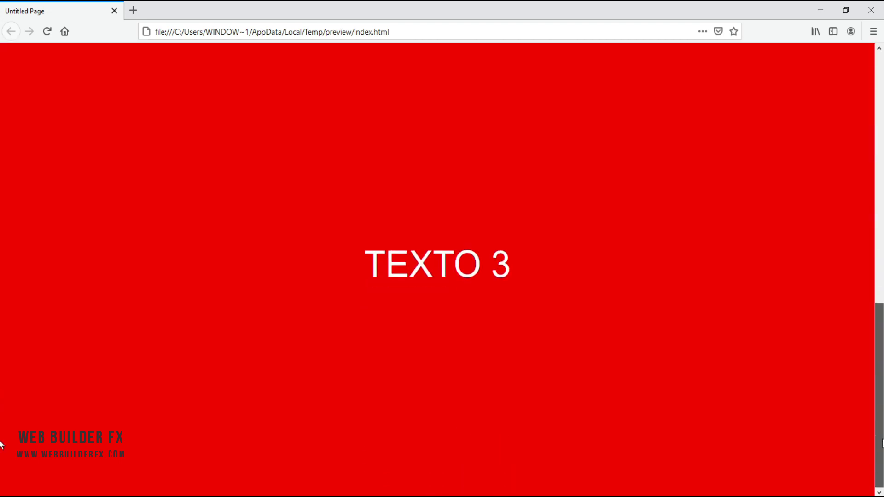
{"action": "left_click_drag", "start_coordinate": [879, 384], "coordinate": [876, 314]}
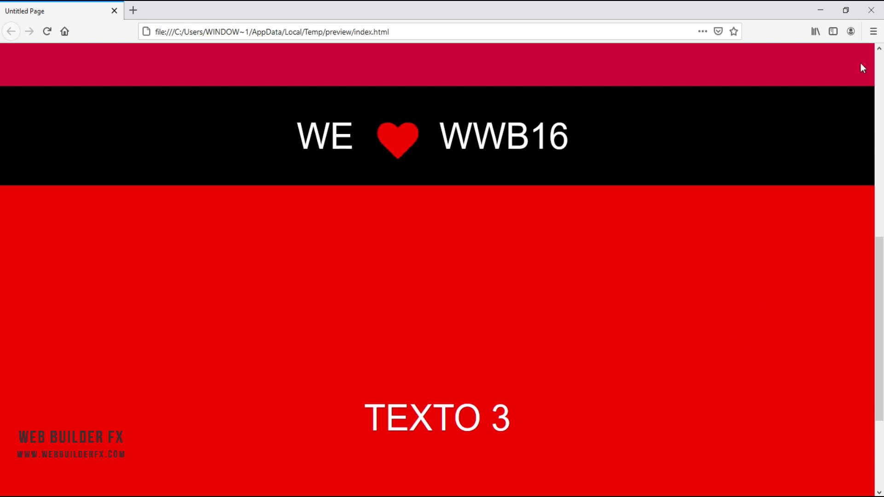
{"action": "left_click", "coordinate": [870, 10]}
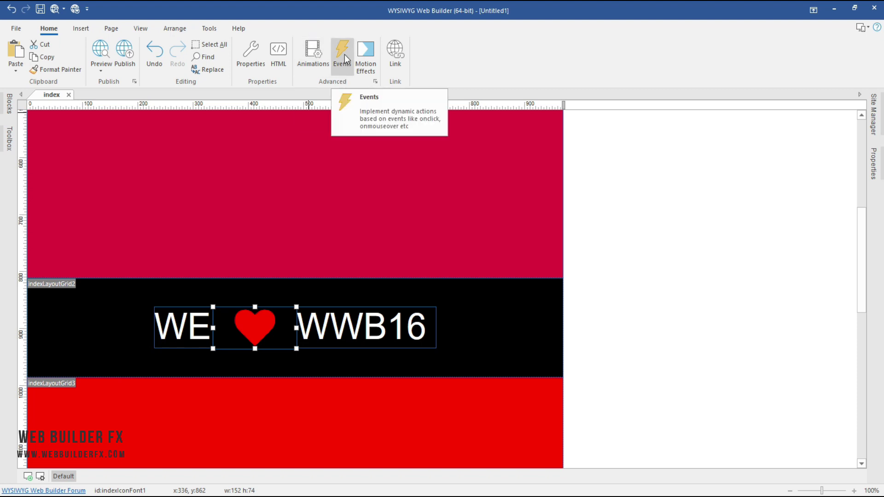
Examine the WE text's event list and the action settings of its onscrollreveal event without changing them.
{"action": "left_click", "coordinate": [635, 341]}
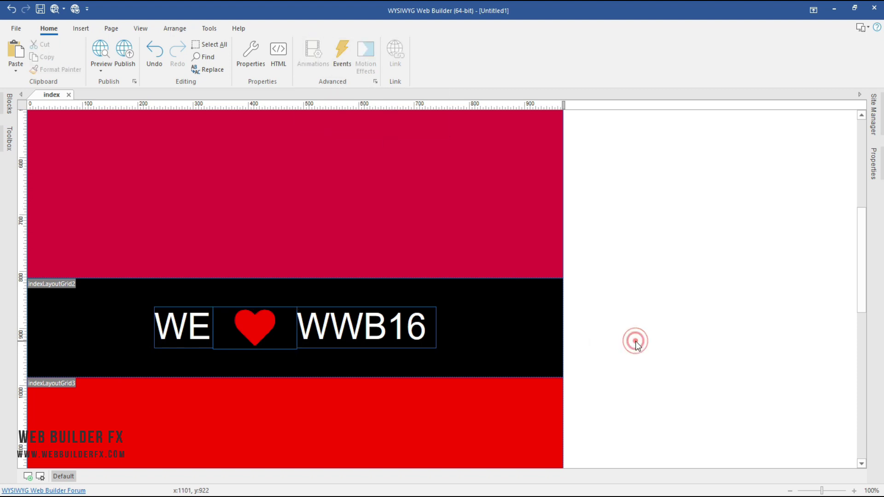
{"action": "scroll", "coordinate": [643, 326], "scroll_direction": "up", "scroll_amount": 2}
{"action": "scroll", "coordinate": [642, 344], "scroll_direction": "down", "scroll_amount": 3}
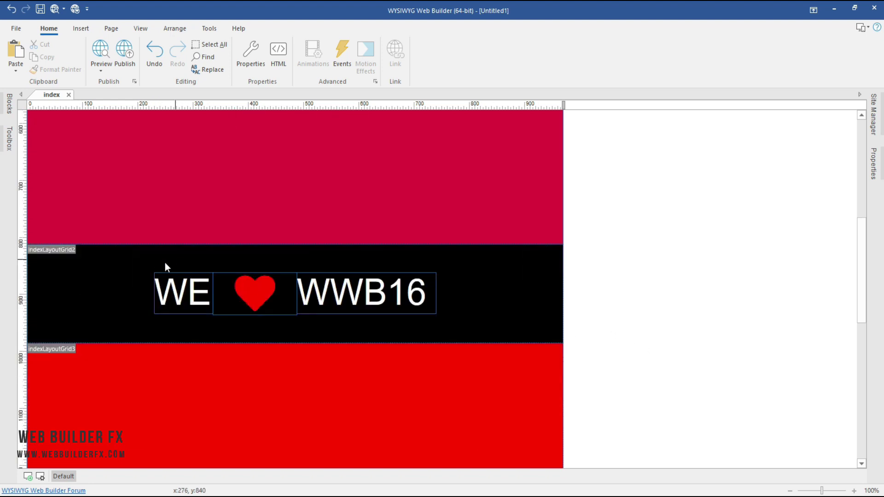
{"action": "left_click", "coordinate": [163, 290]}
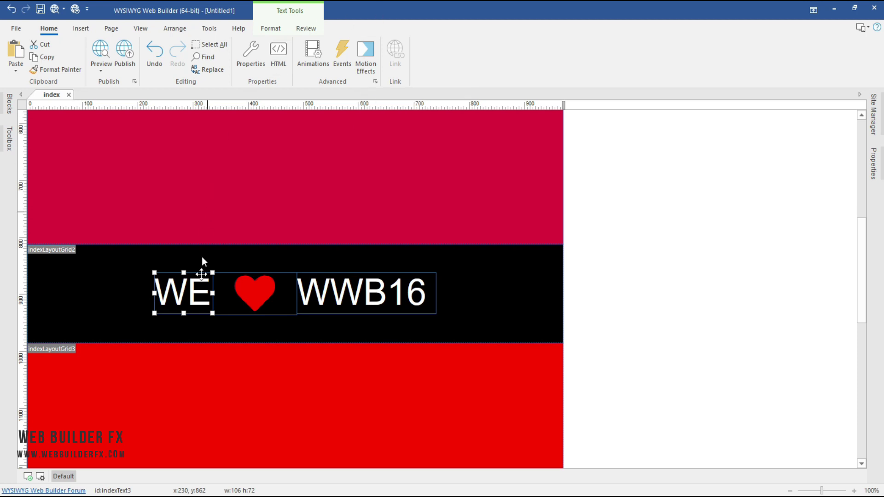
{"action": "left_click", "coordinate": [344, 57]}
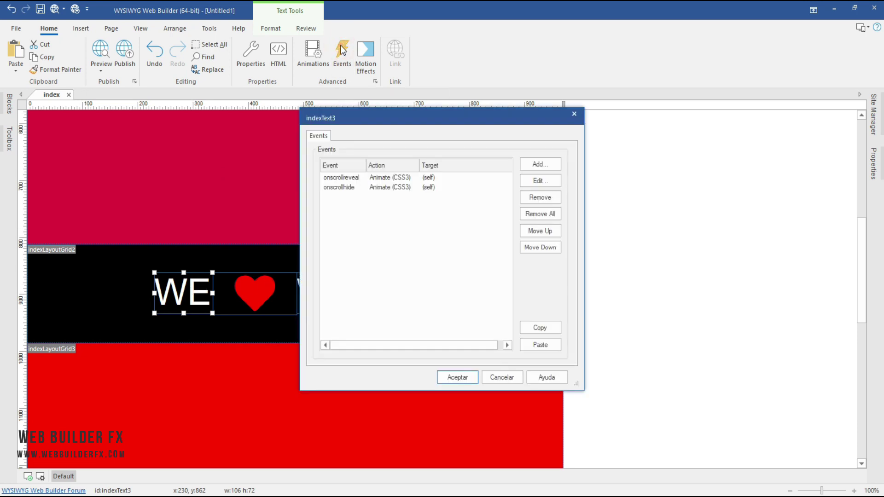
{"action": "left_click_drag", "start_coordinate": [389, 122], "coordinate": [426, 116]}
{"action": "left_click", "coordinate": [371, 174]}
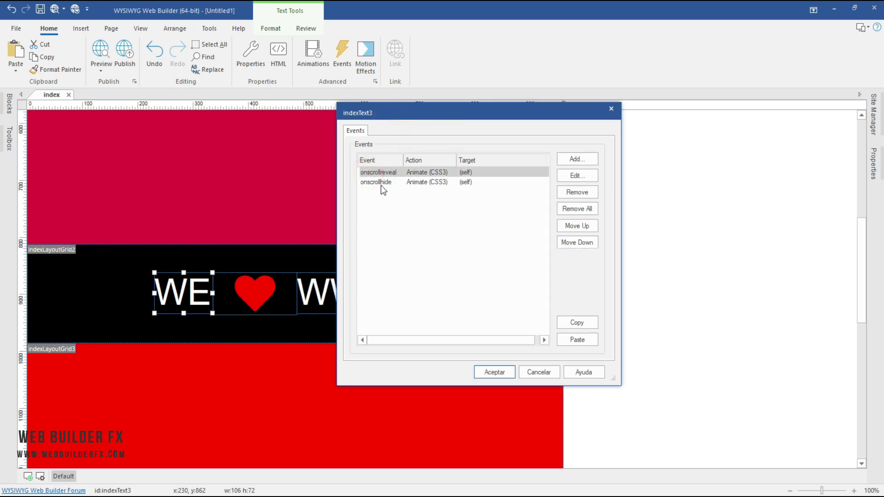
{"action": "left_click", "coordinate": [380, 184]}
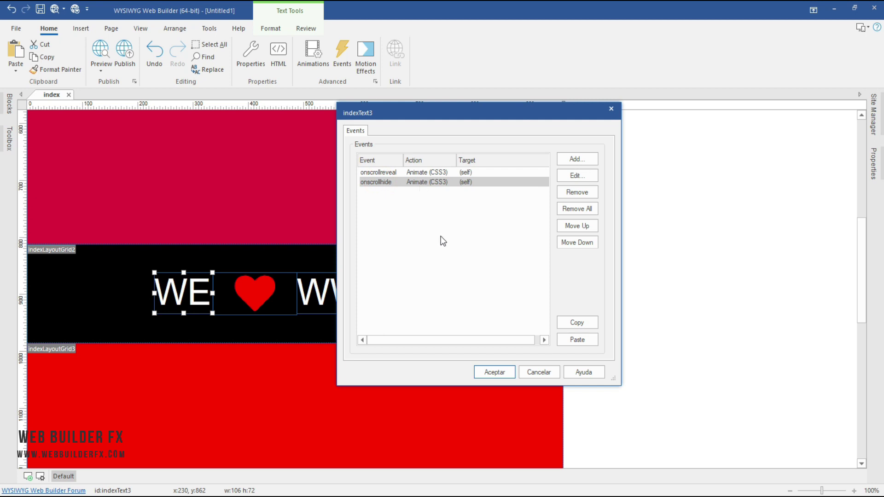
{"action": "double_click", "coordinate": [385, 172]}
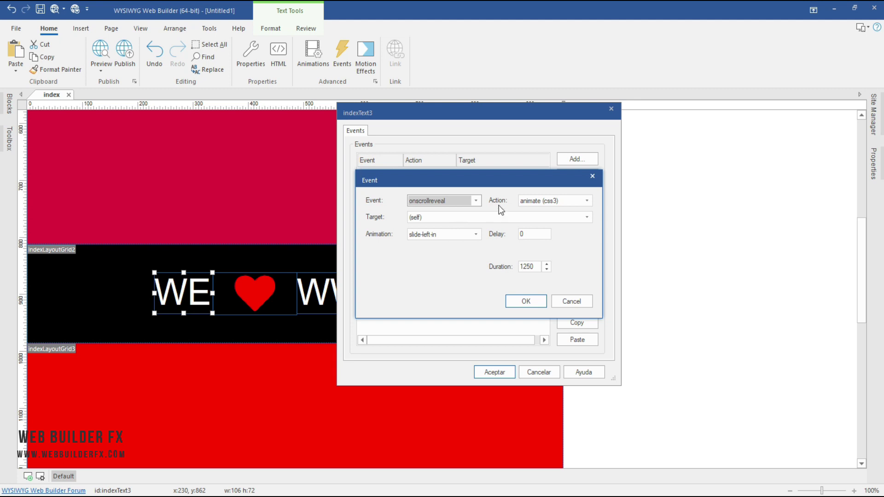
{"action": "left_click", "coordinate": [578, 200]}
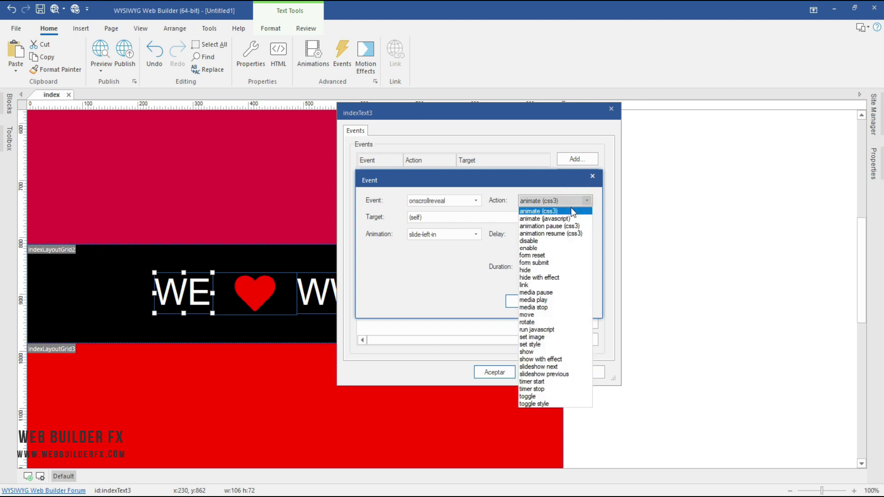
{"action": "left_click", "coordinate": [572, 212]}
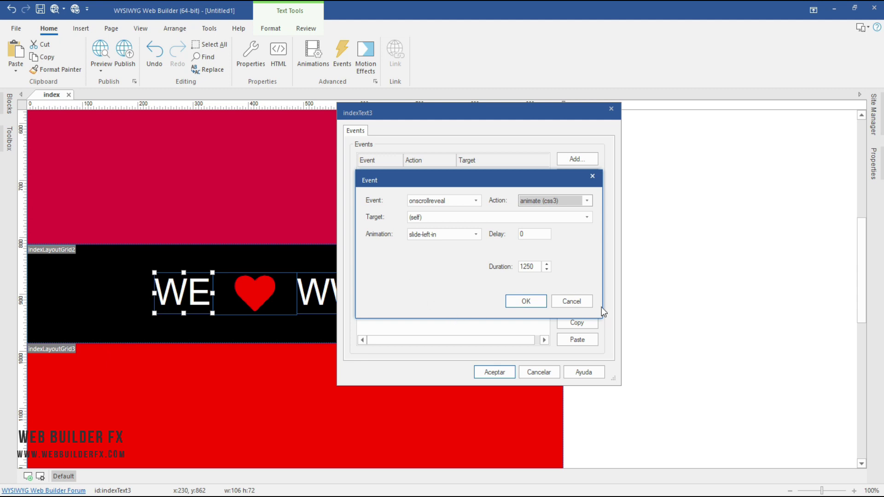
{"action": "left_click", "coordinate": [576, 299]}
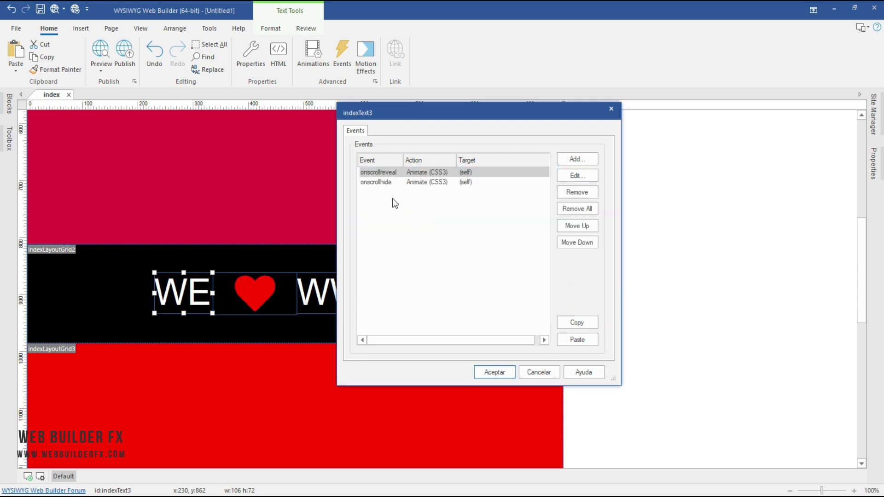
Examine the settings of the WE text's onscrollhide event, leaving its events unchanged.
{"action": "left_click", "coordinate": [383, 182]}
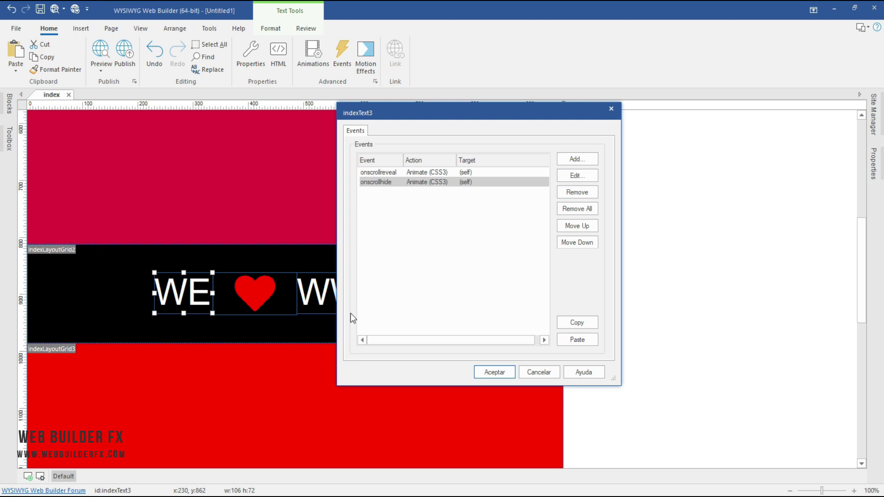
{"action": "double_click", "coordinate": [394, 183]}
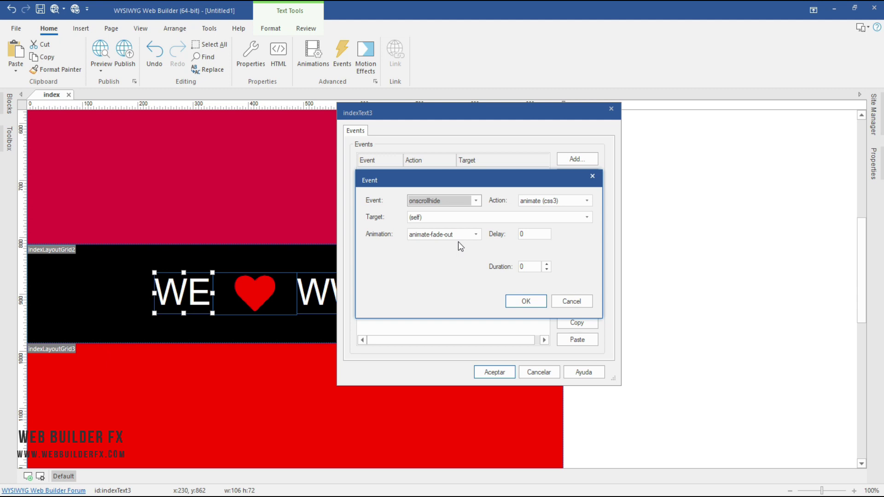
{"action": "left_click", "coordinate": [581, 303]}
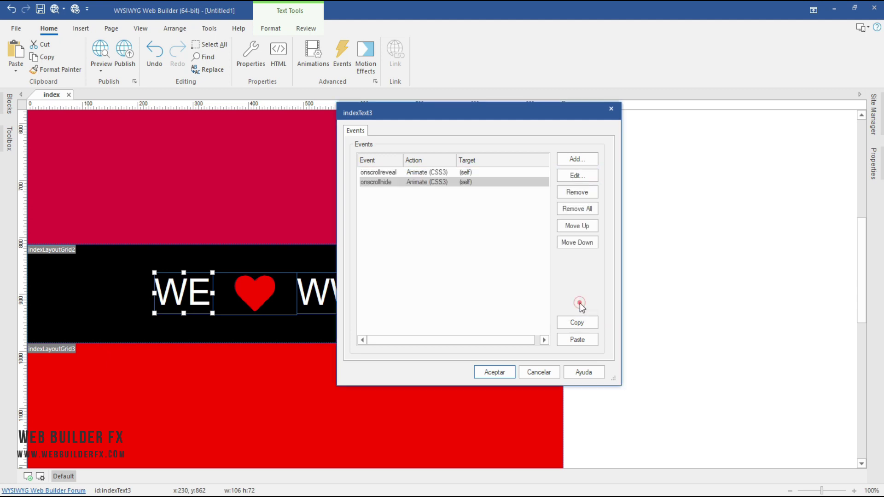
{"action": "left_click", "coordinate": [541, 373]}
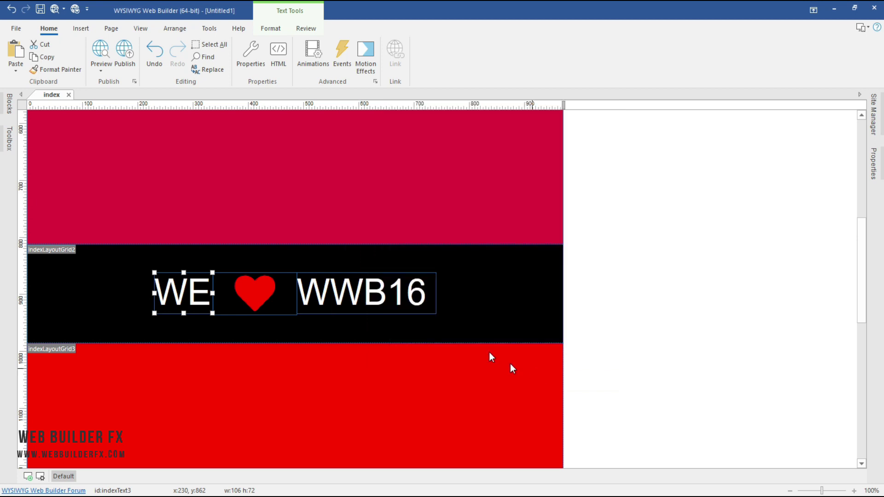
Examine the WWB16 text's event list without changing it.
{"action": "left_click", "coordinate": [390, 291]}
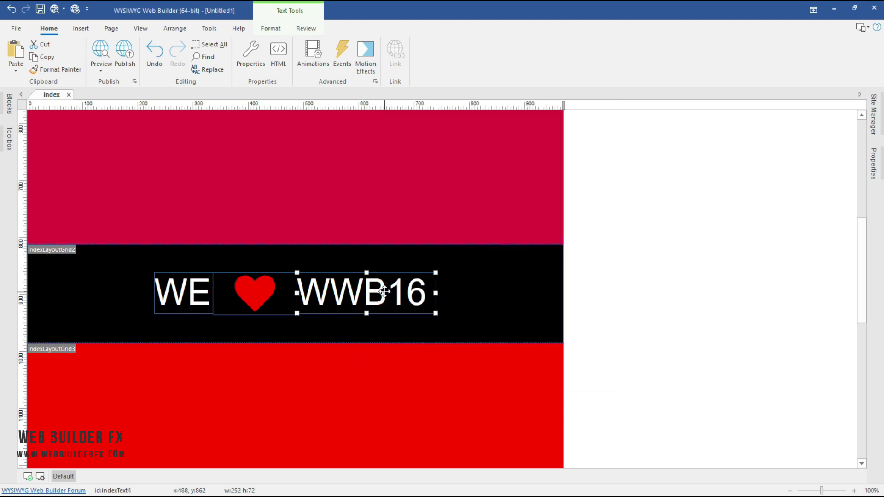
{"action": "double_click", "coordinate": [384, 291]}
{"action": "key", "text": "Escape"}
{"action": "left_click", "coordinate": [342, 55]}
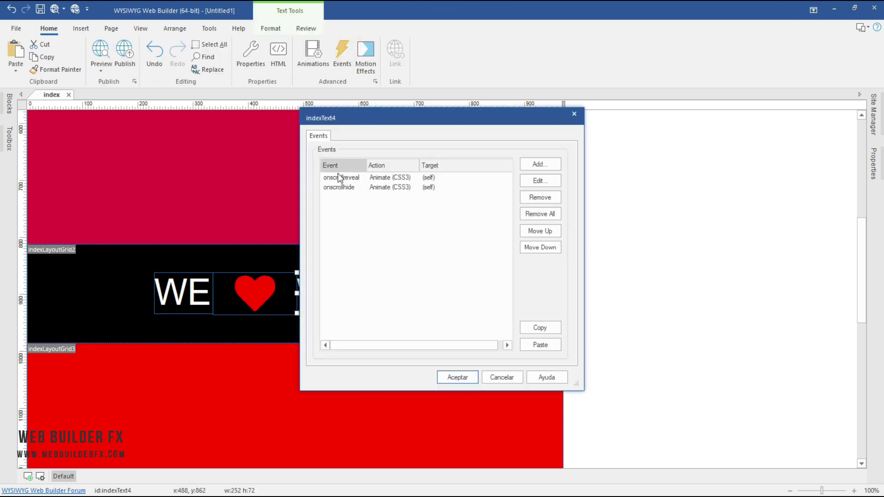
{"action": "left_click", "coordinate": [501, 378]}
Check the heart icon's event list and leave it as it is.
{"action": "left_click", "coordinate": [269, 283]}
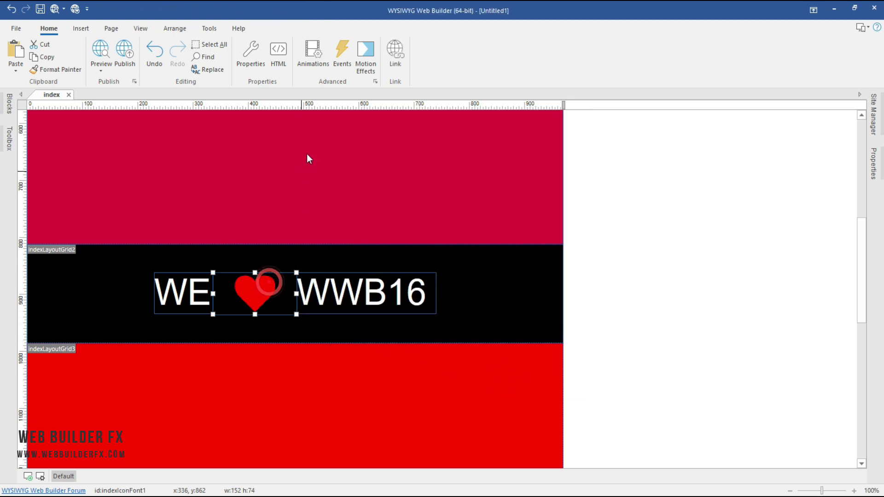
{"action": "left_click", "coordinate": [342, 57]}
{"action": "left_click", "coordinate": [502, 376]}
Examine the settings of the first scroll transition in the heart icon's animations without changing them.
{"action": "left_click", "coordinate": [313, 53]}
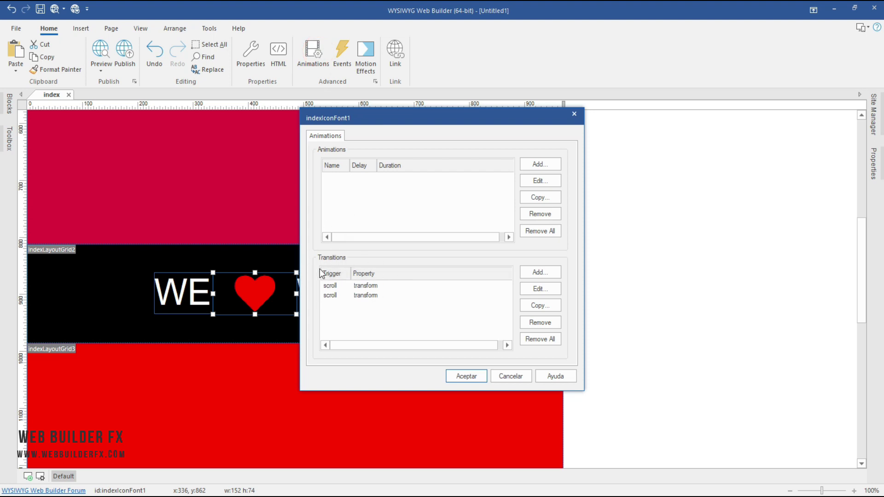
{"action": "left_click", "coordinate": [369, 286]}
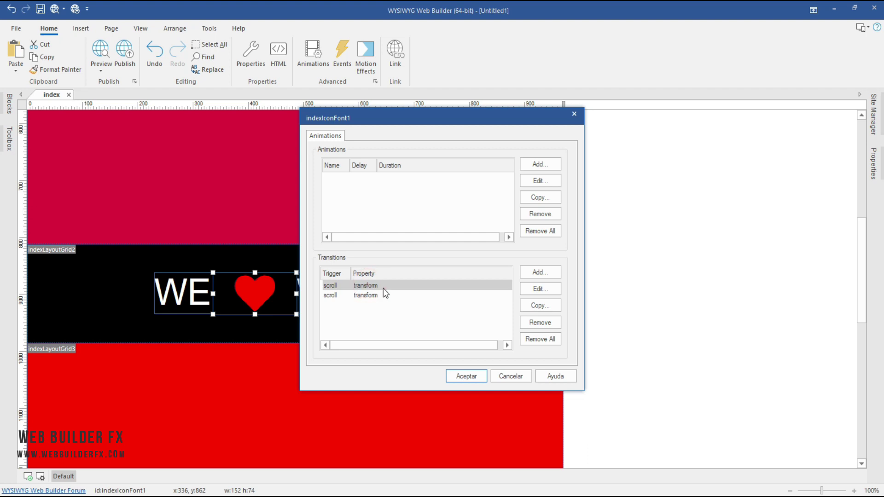
{"action": "double_click", "coordinate": [383, 288]}
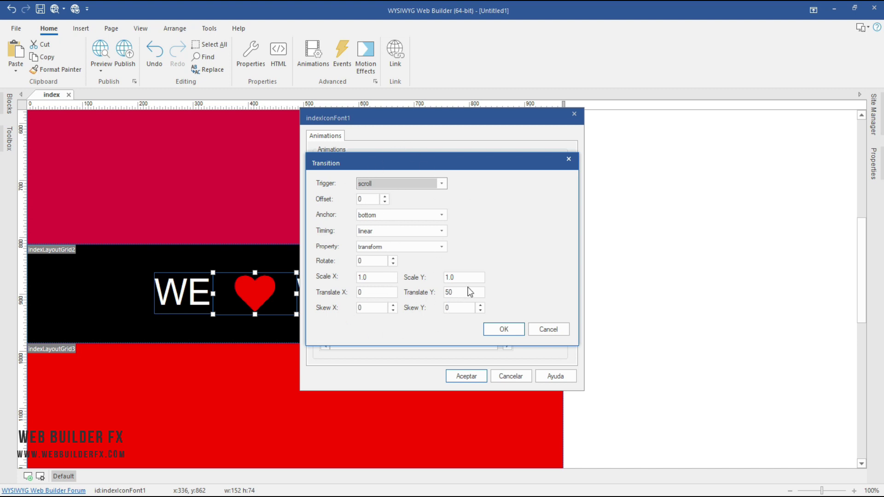
{"action": "left_click", "coordinate": [549, 328]}
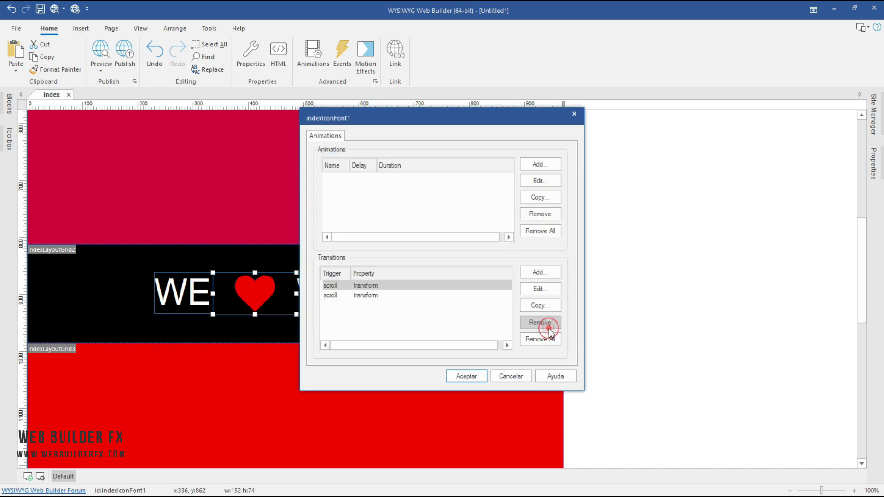
{"action": "left_click", "coordinate": [509, 375]}
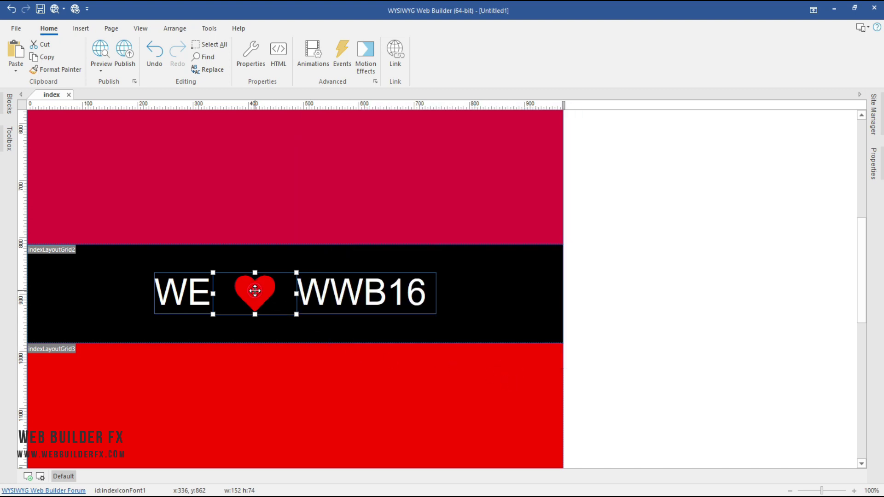
Review the start and end settings of the heart icon's Scroll Vertical motion effect, leaving them unchanged.
{"action": "left_click", "coordinate": [366, 38]}
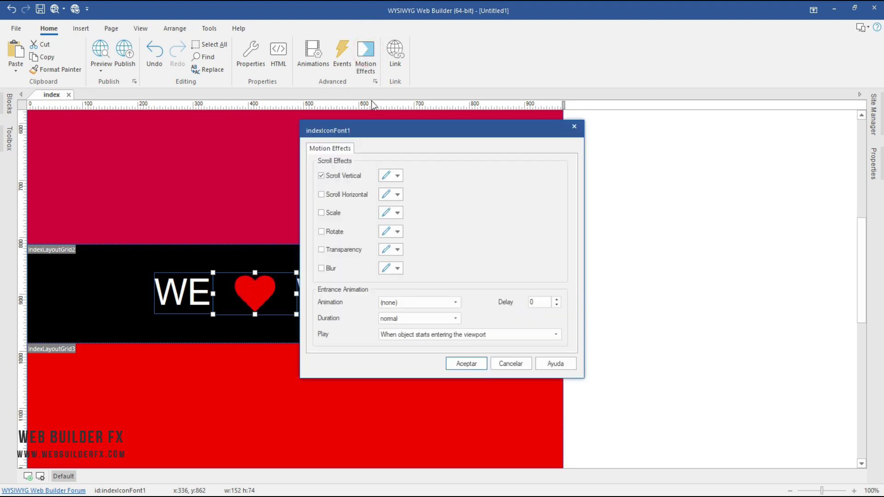
{"action": "left_click", "coordinate": [386, 176]}
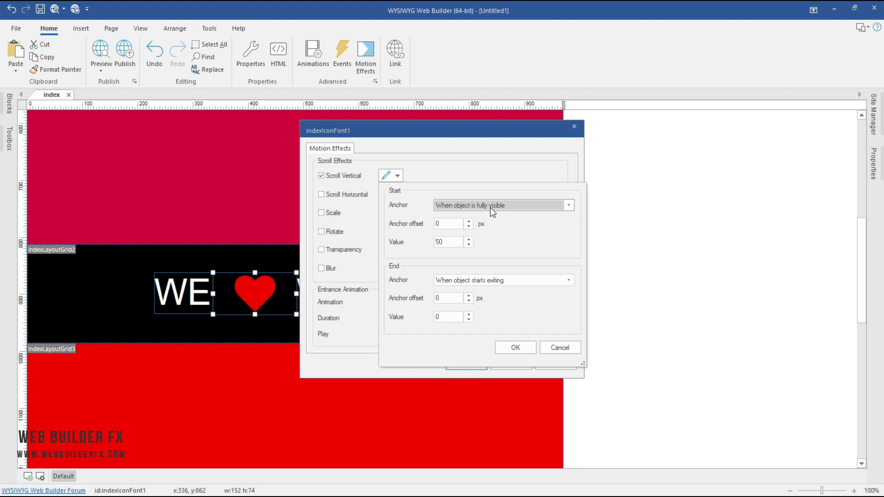
{"action": "left_click", "coordinate": [561, 350]}
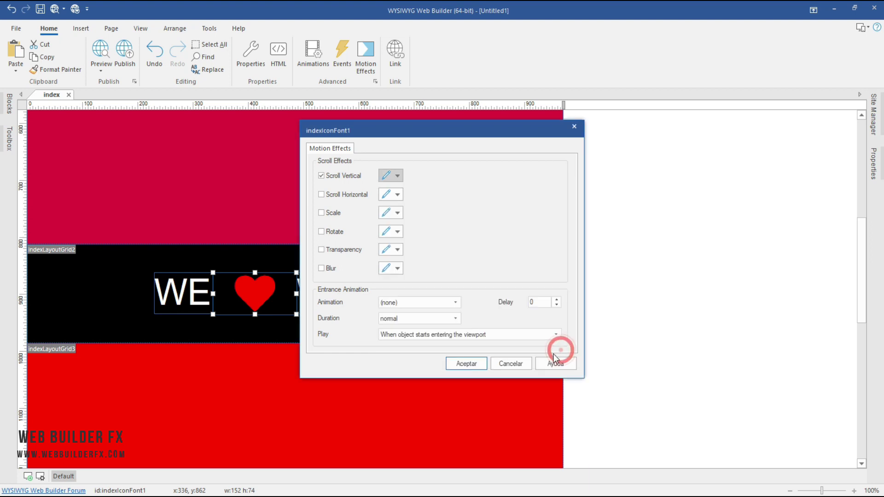
{"action": "left_click", "coordinate": [510, 364]}
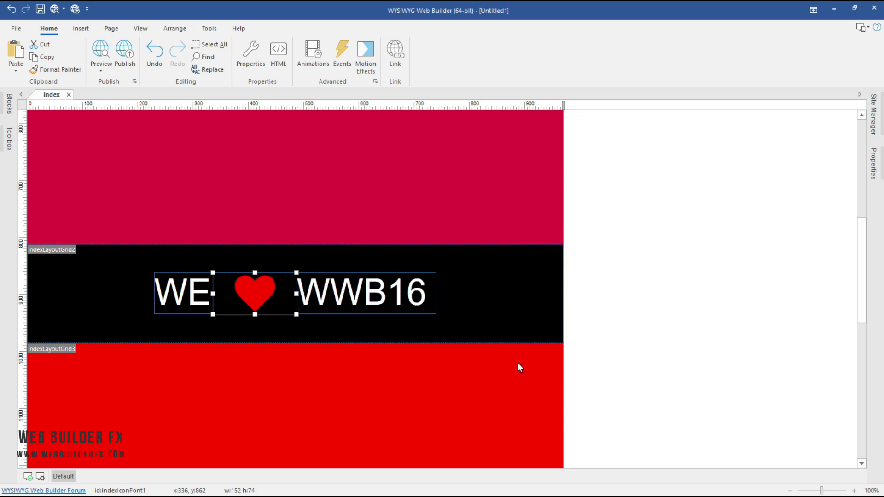
{"action": "left_click", "coordinate": [366, 58]}
Inspect the duration and delay of the WE text's onscrollreveal event and close its events without changes.
{"action": "left_click", "coordinate": [185, 293]}
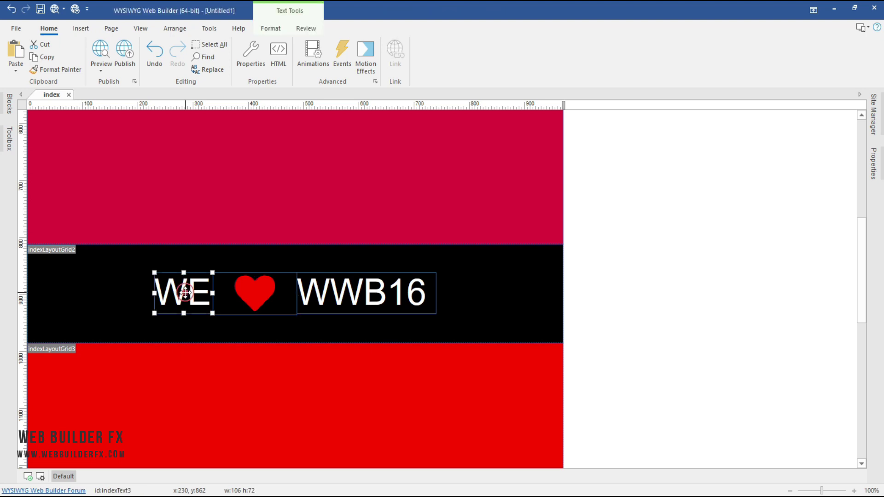
{"action": "left_click", "coordinate": [340, 53]}
{"action": "double_click", "coordinate": [391, 182]}
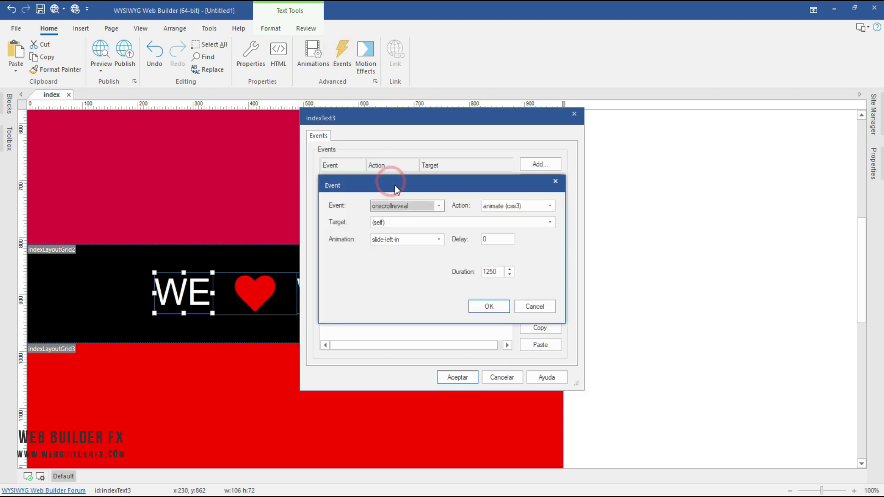
{"action": "left_click", "coordinate": [494, 272]}
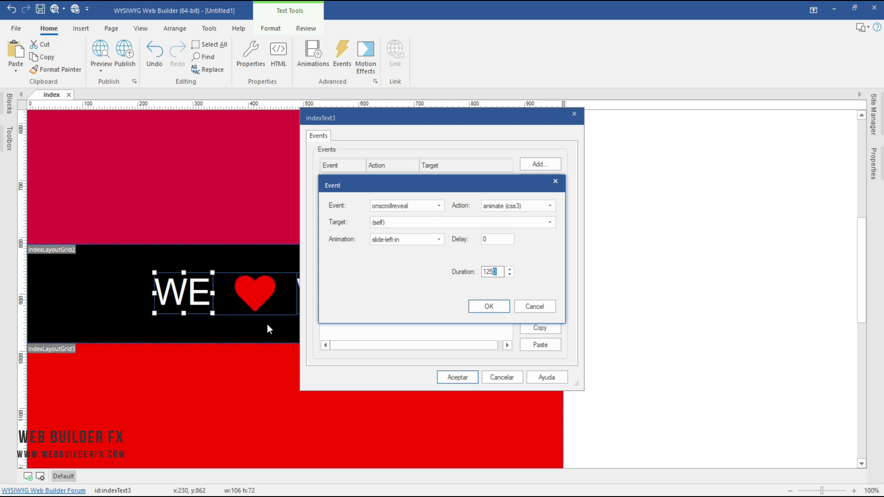
{"action": "left_click", "coordinate": [501, 233]}
{"action": "left_click", "coordinate": [536, 305]}
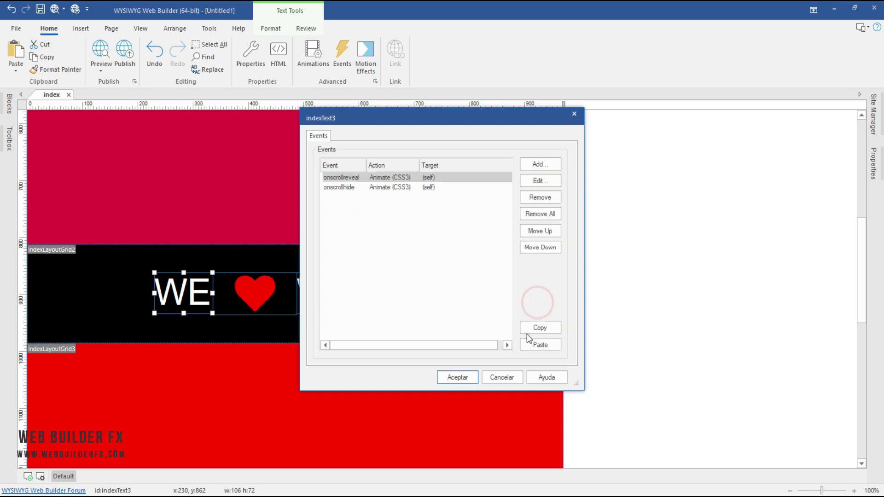
{"action": "left_click", "coordinate": [502, 373]}
Examine the settings of the heart icon's second scroll transition, discard any changes and deselect the icon.
{"action": "left_click", "coordinate": [264, 298]}
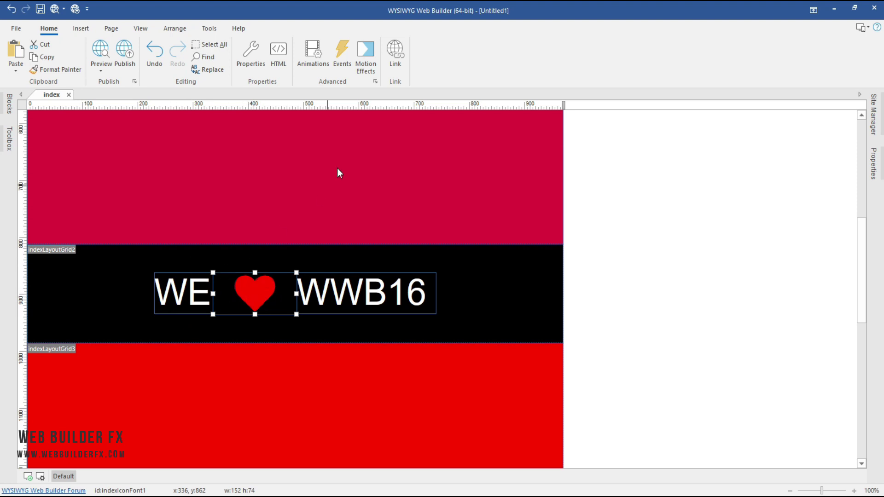
{"action": "left_click", "coordinate": [323, 64]}
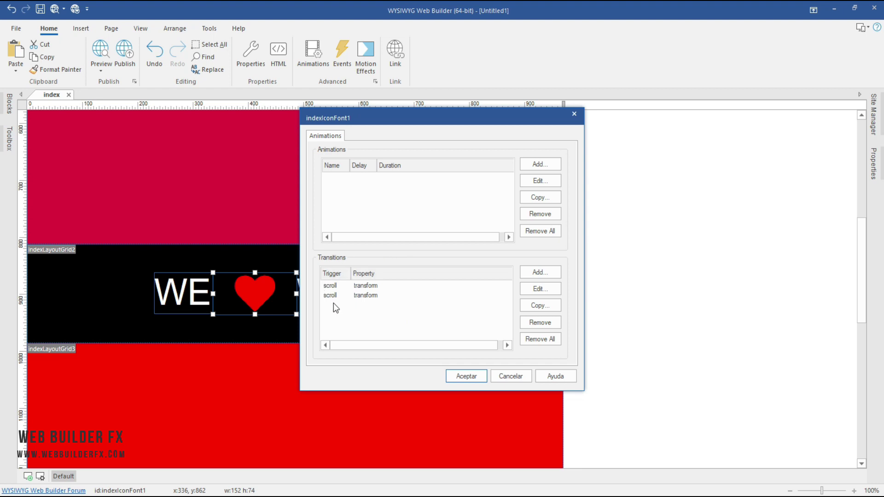
{"action": "double_click", "coordinate": [367, 295]}
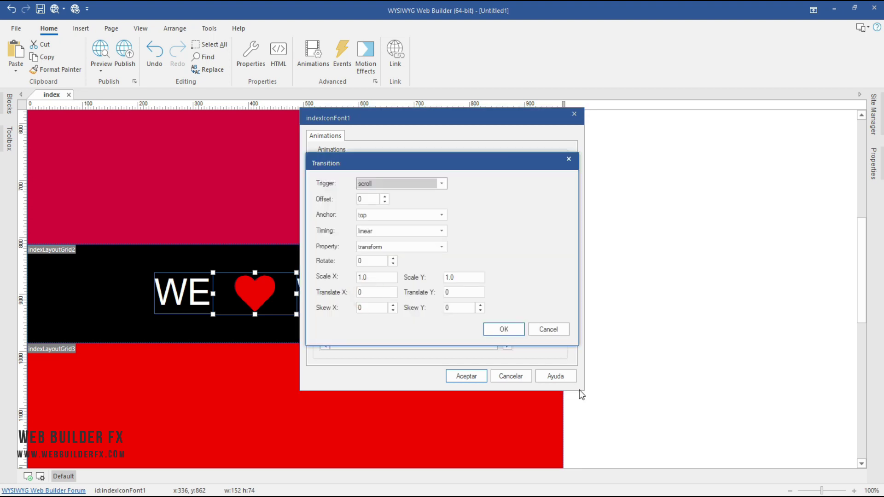
{"action": "left_click", "coordinate": [554, 325]}
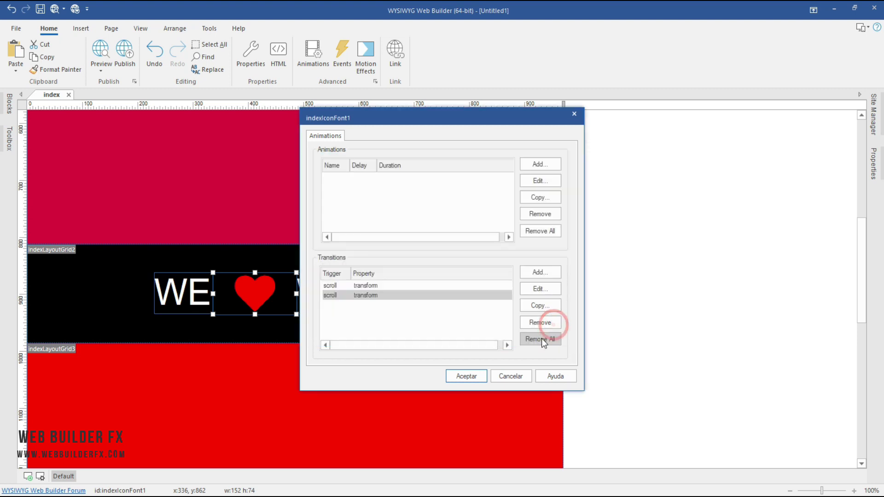
{"action": "left_click", "coordinate": [518, 377]}
{"action": "left_click", "coordinate": [626, 239]}
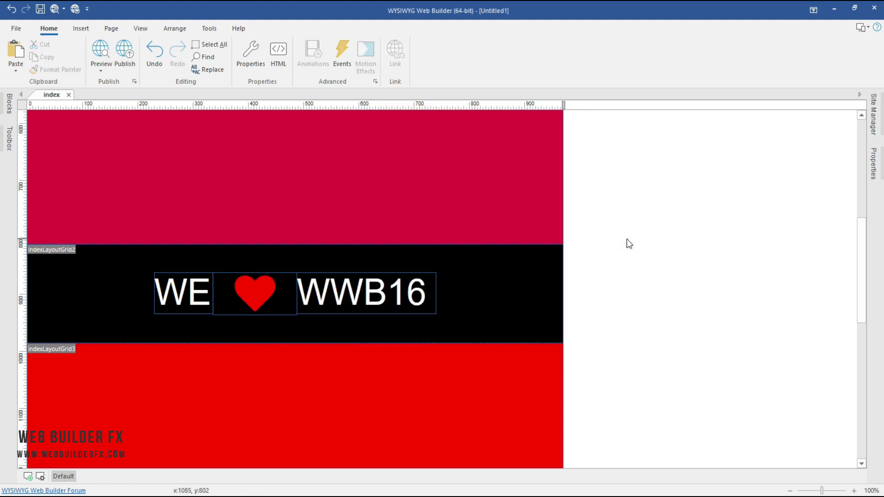